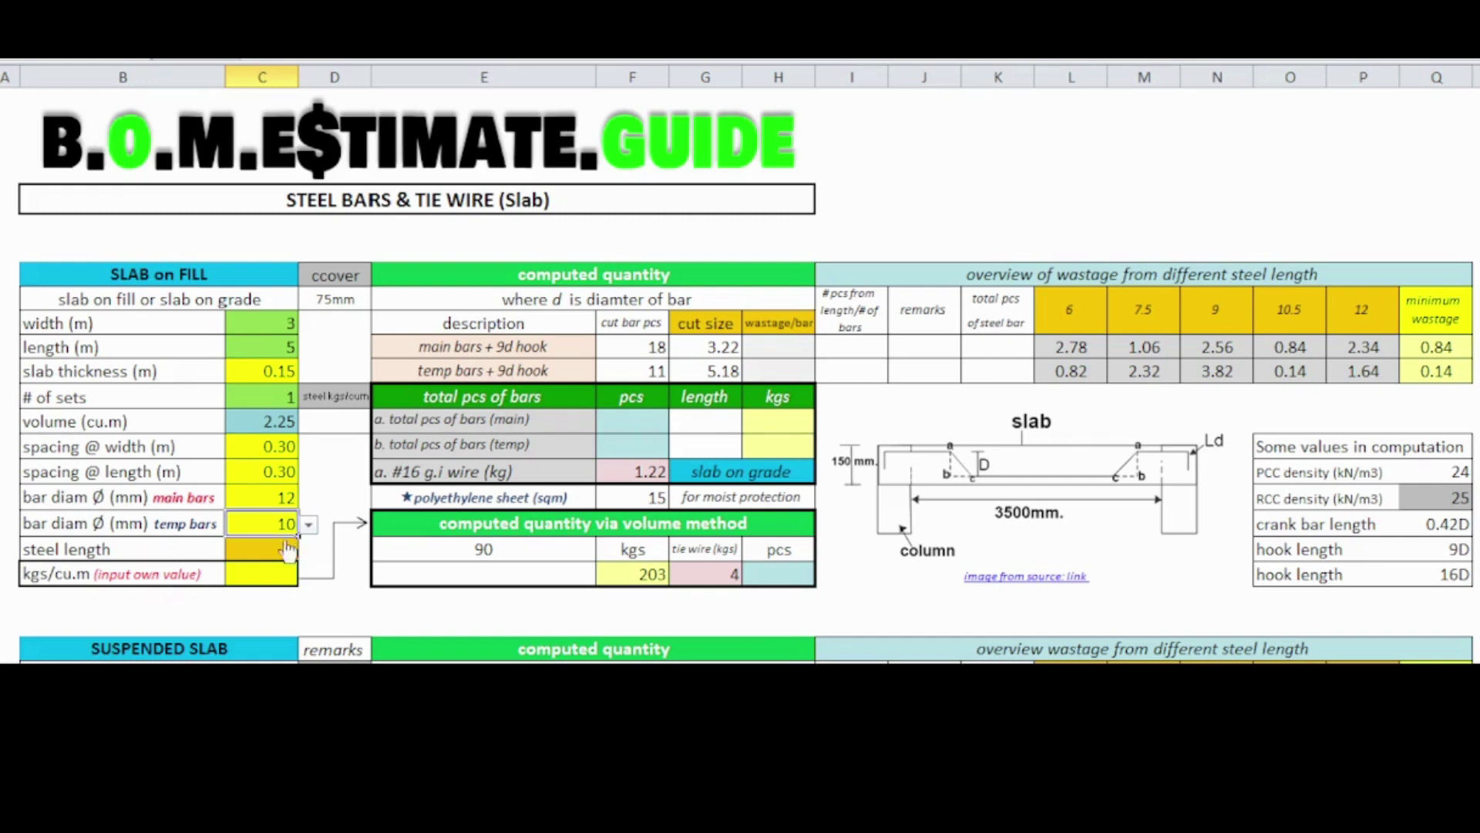
click(268, 550)
click(307, 550)
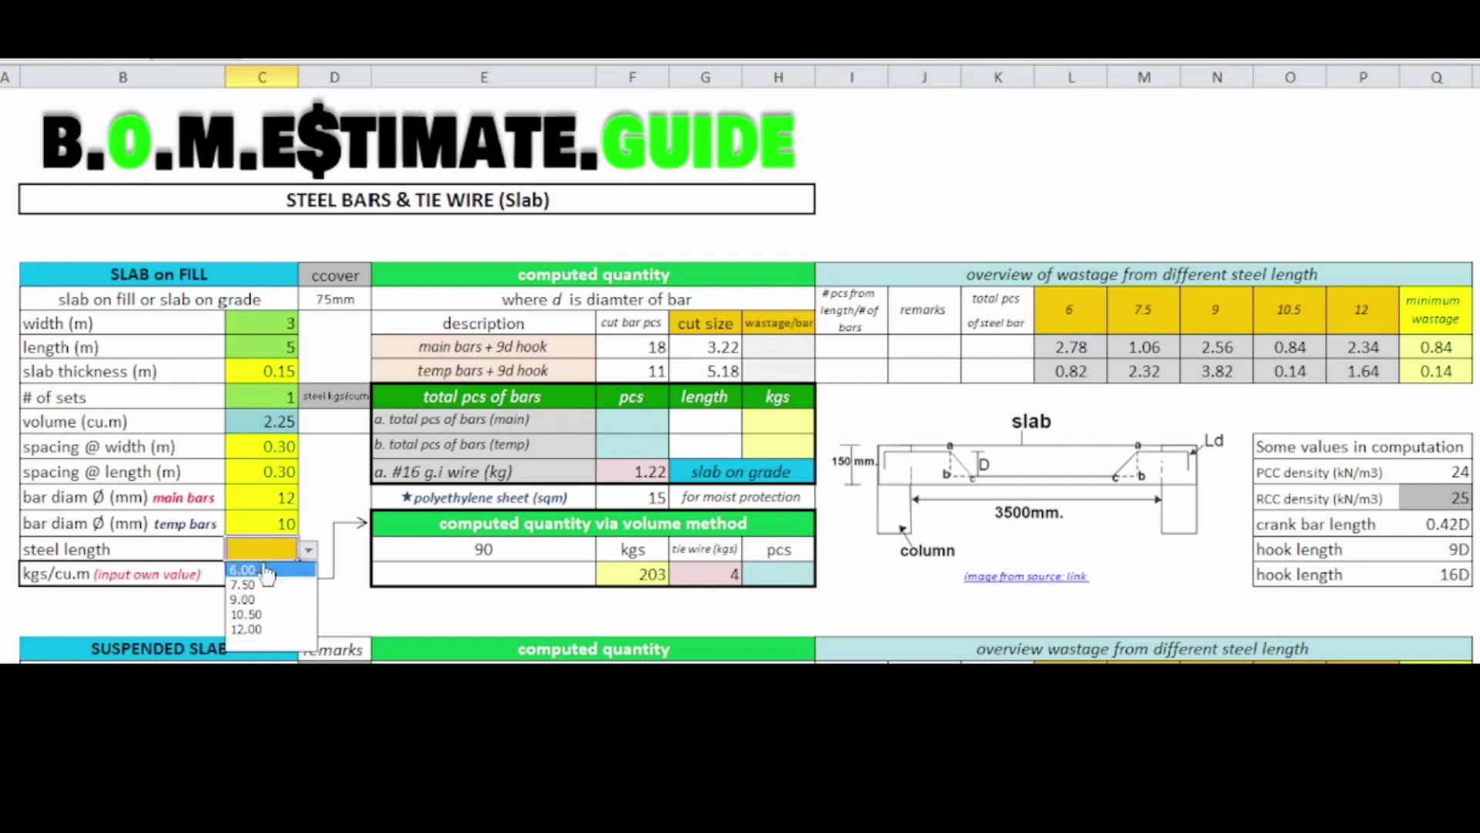
click(278, 638)
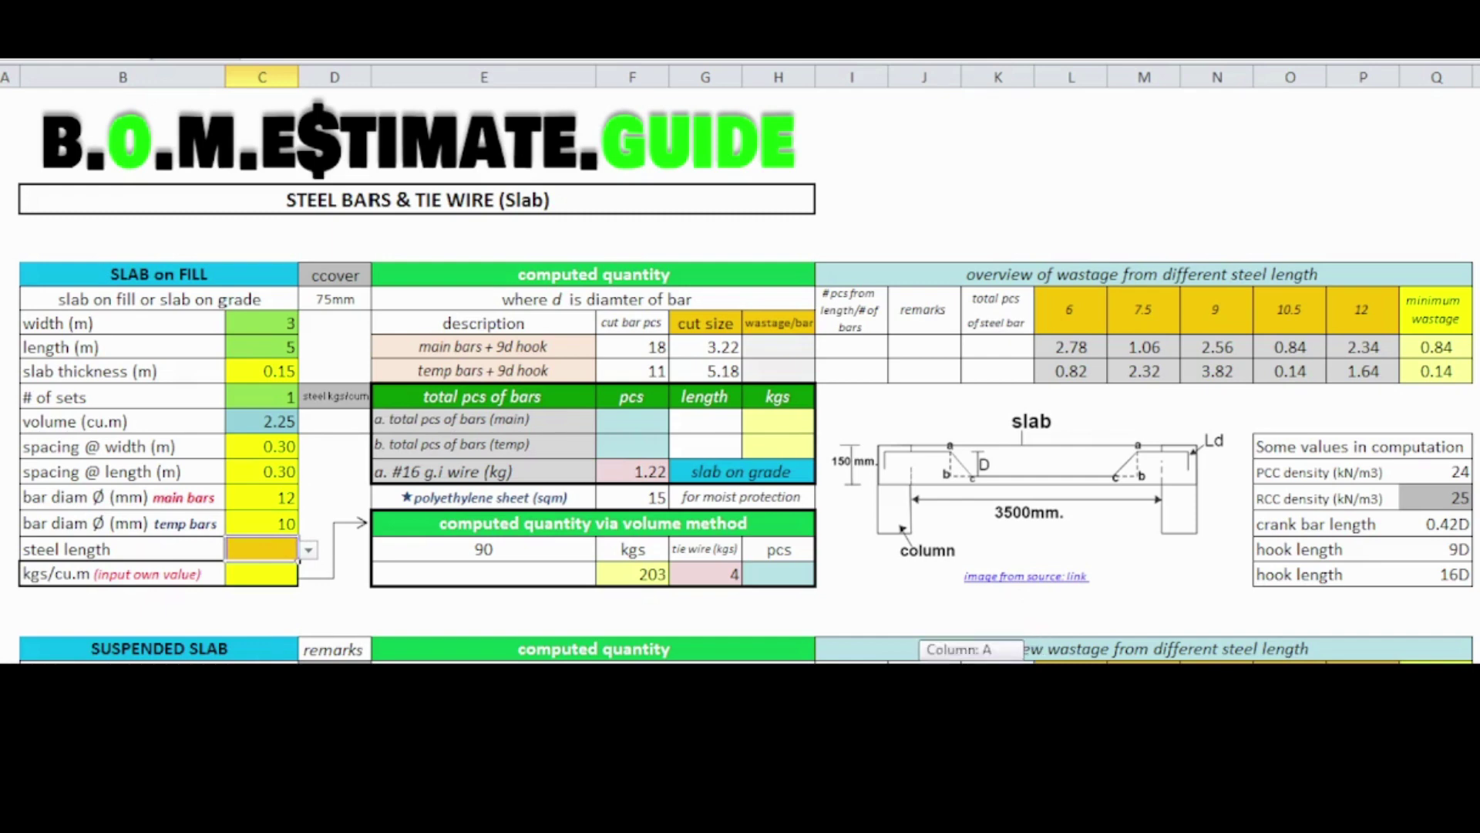
Add 5 as a custom steel length in the shaded cell below 12.00 in the data table
scroll(942, 649, right, 5)
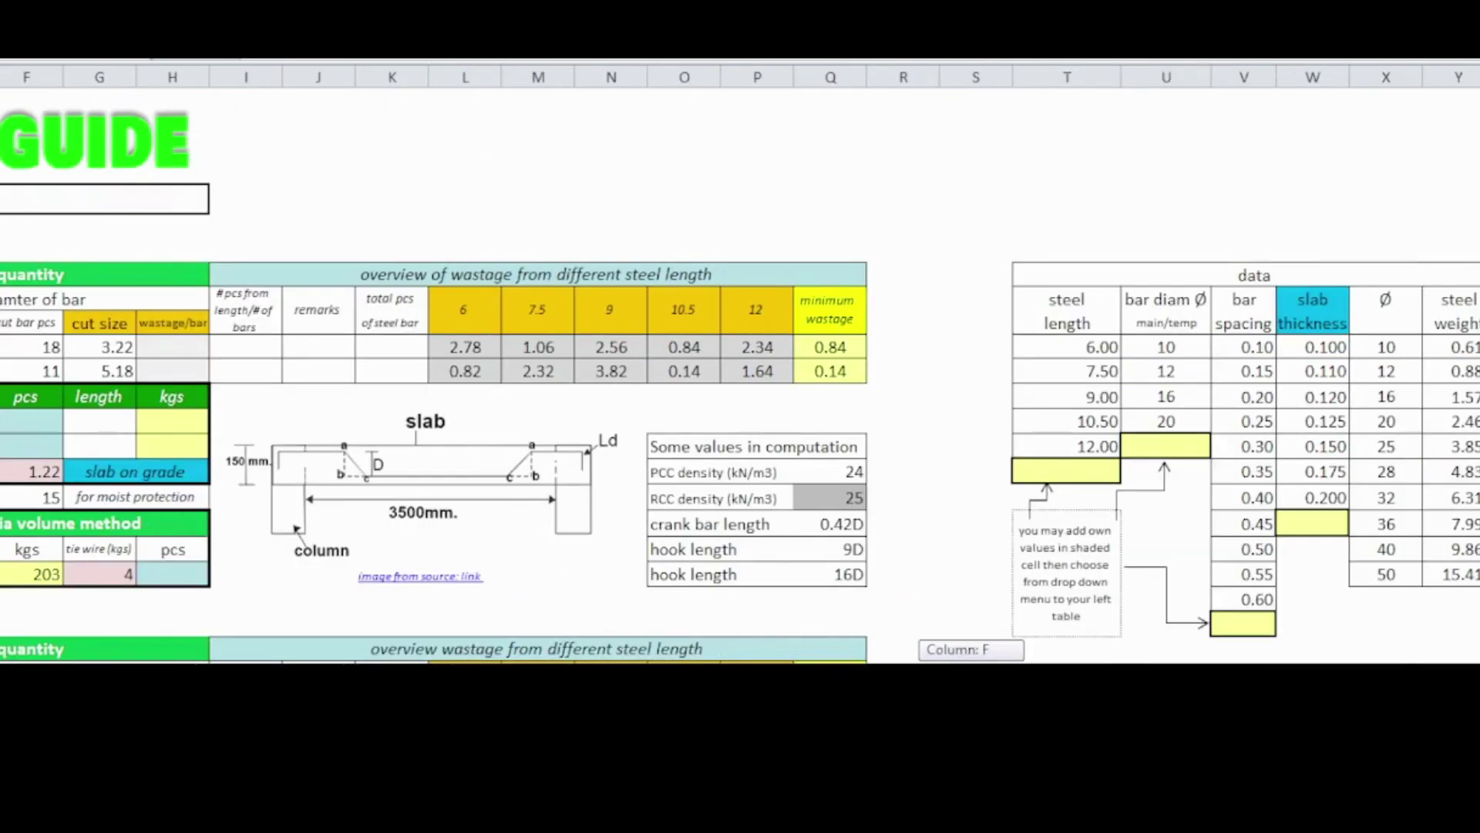
click(1063, 472)
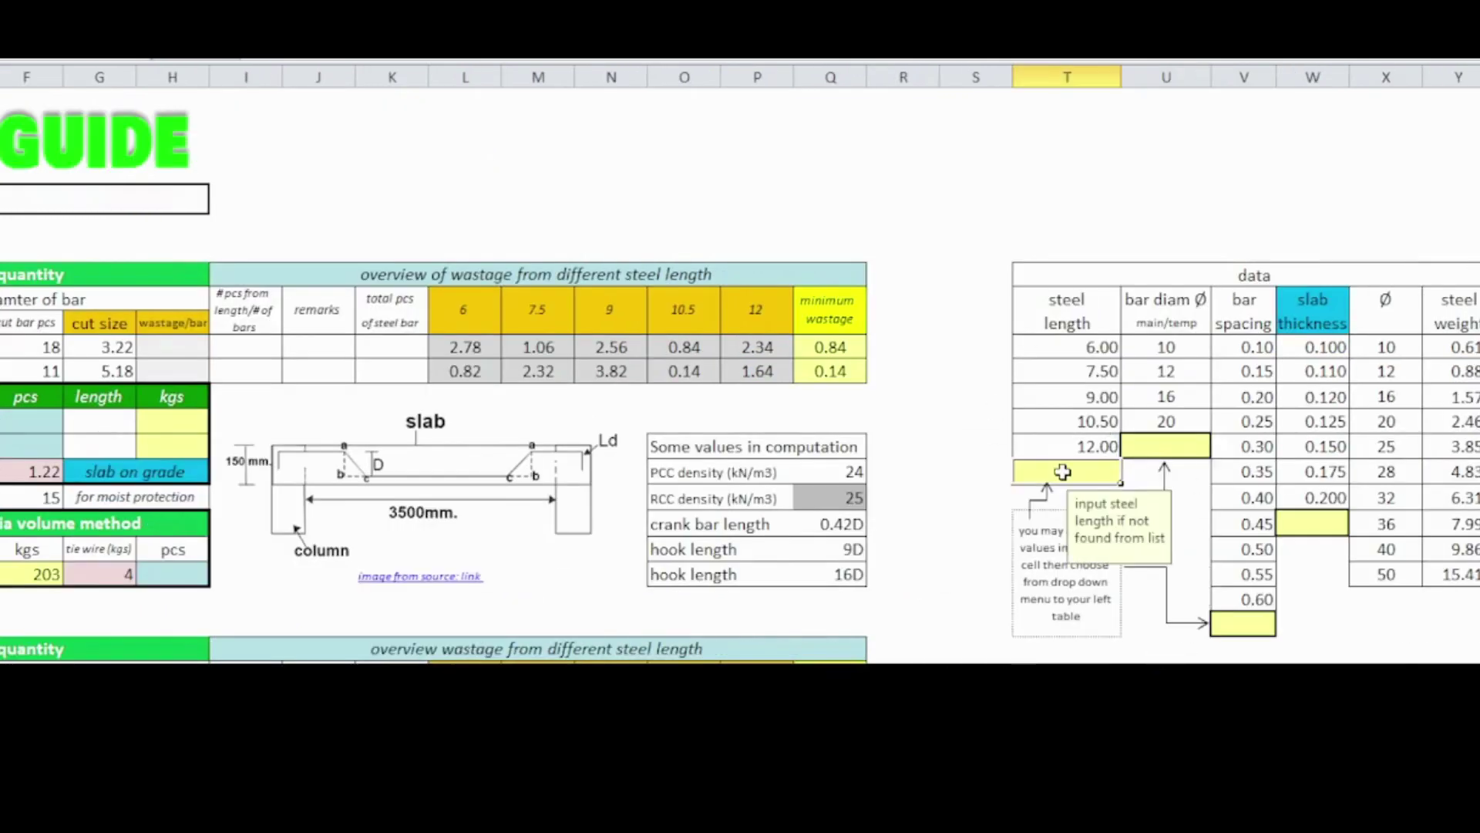
text(5)
Set the slab on fill's steel length to 6.00 from the list of available lengths
scroll(740, 462, left, 5)
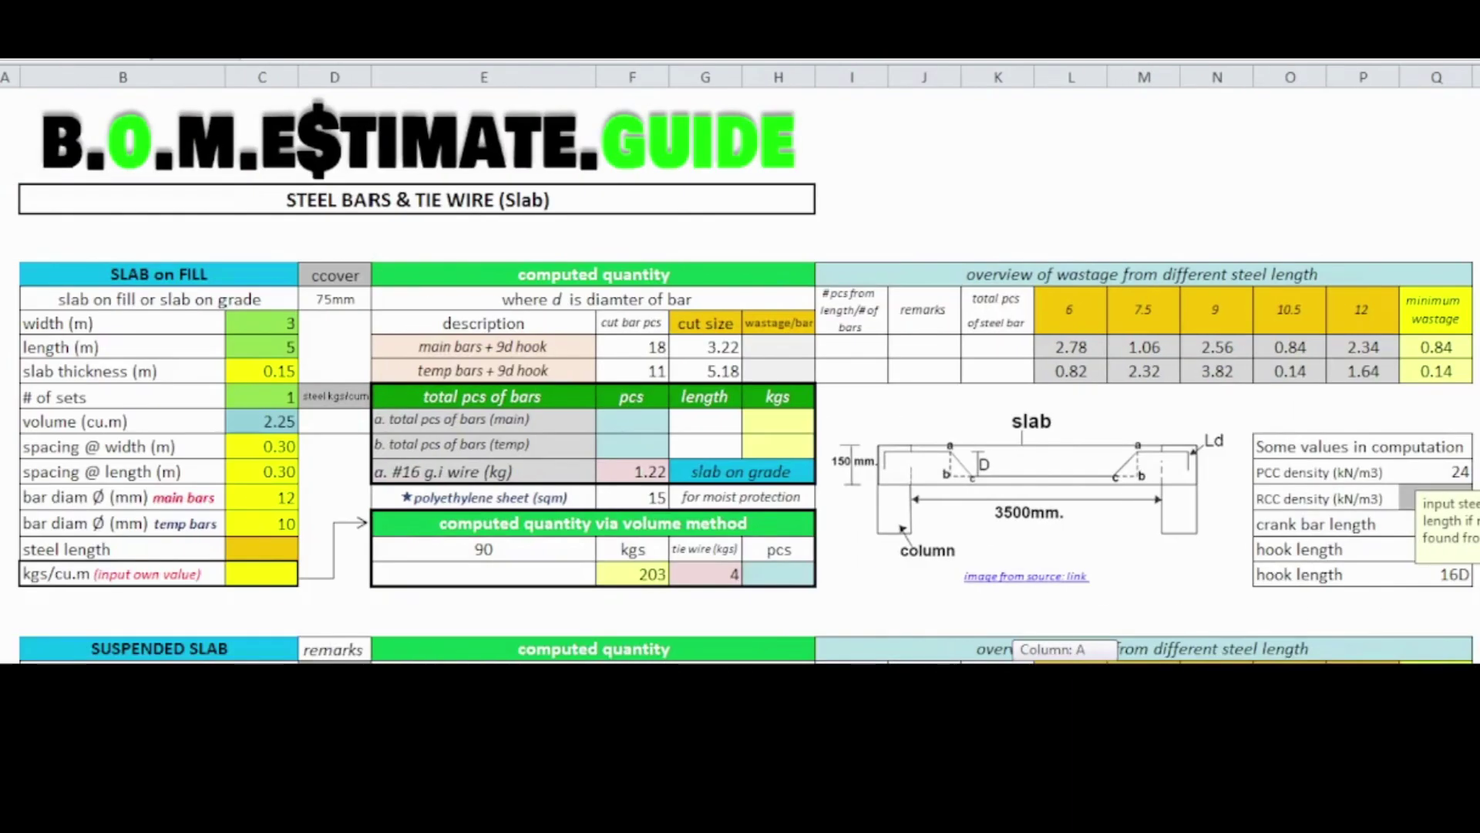
click(287, 549)
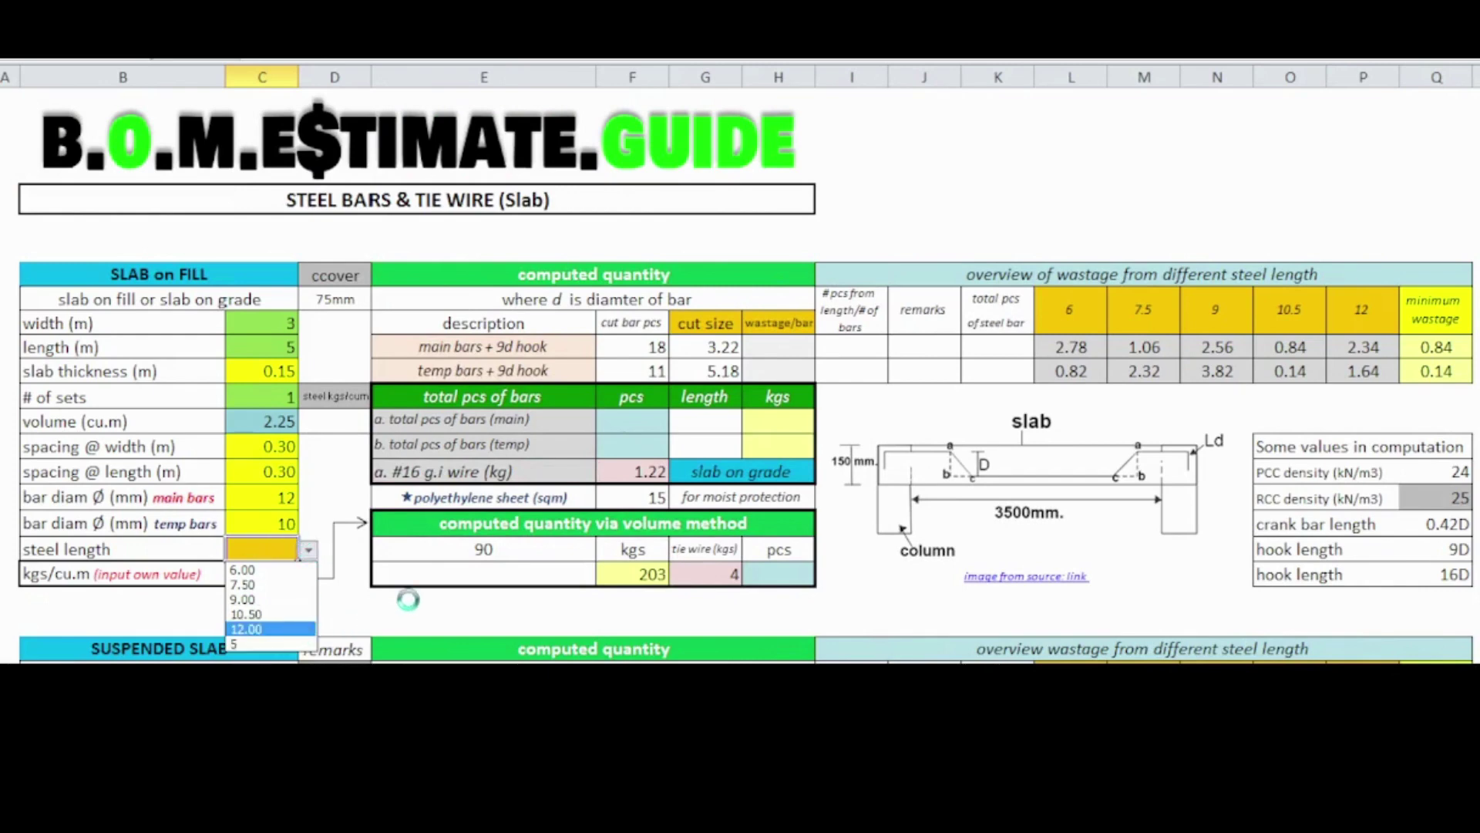
key(Escape)
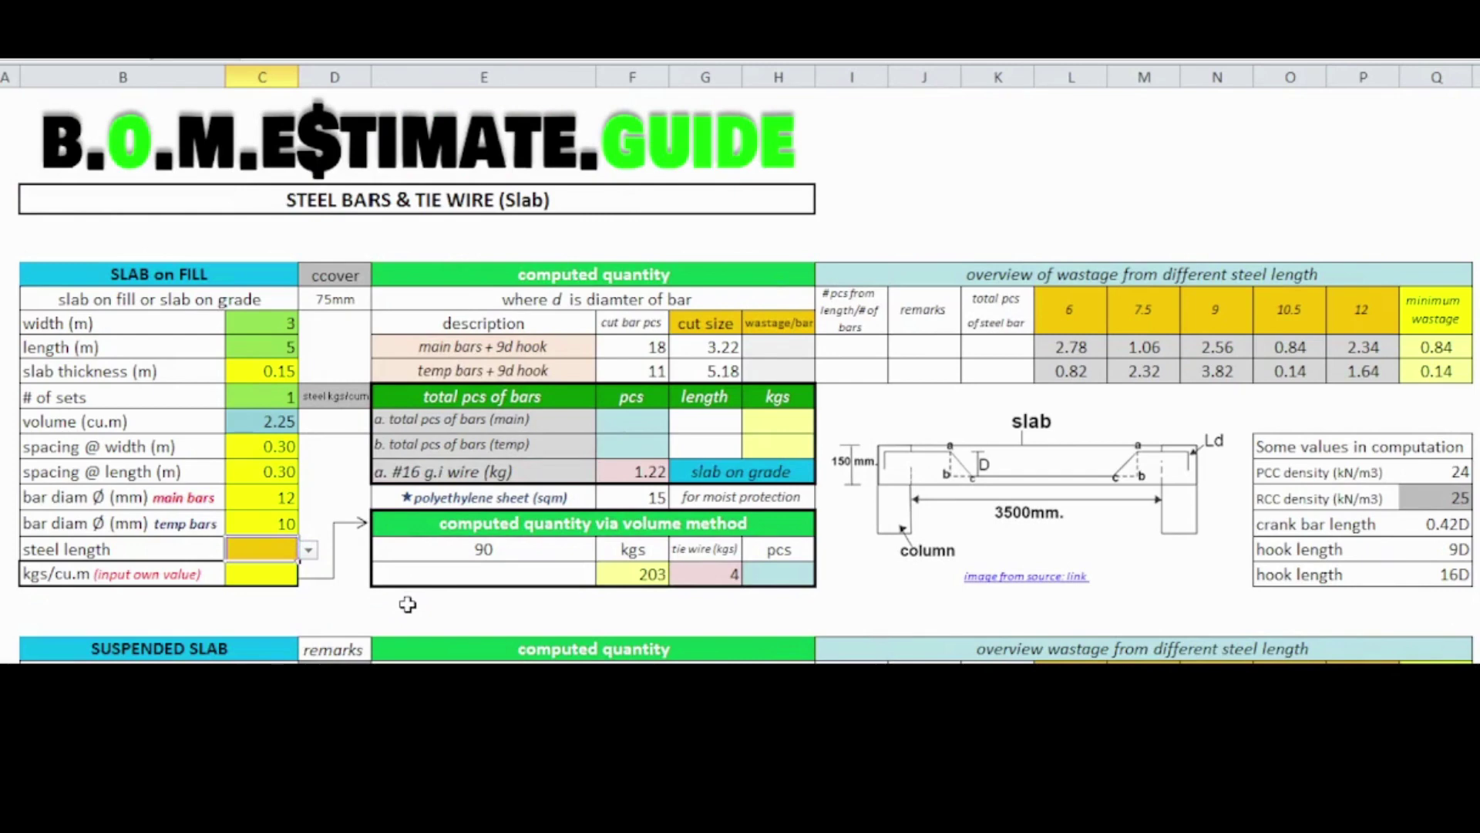
click(307, 550)
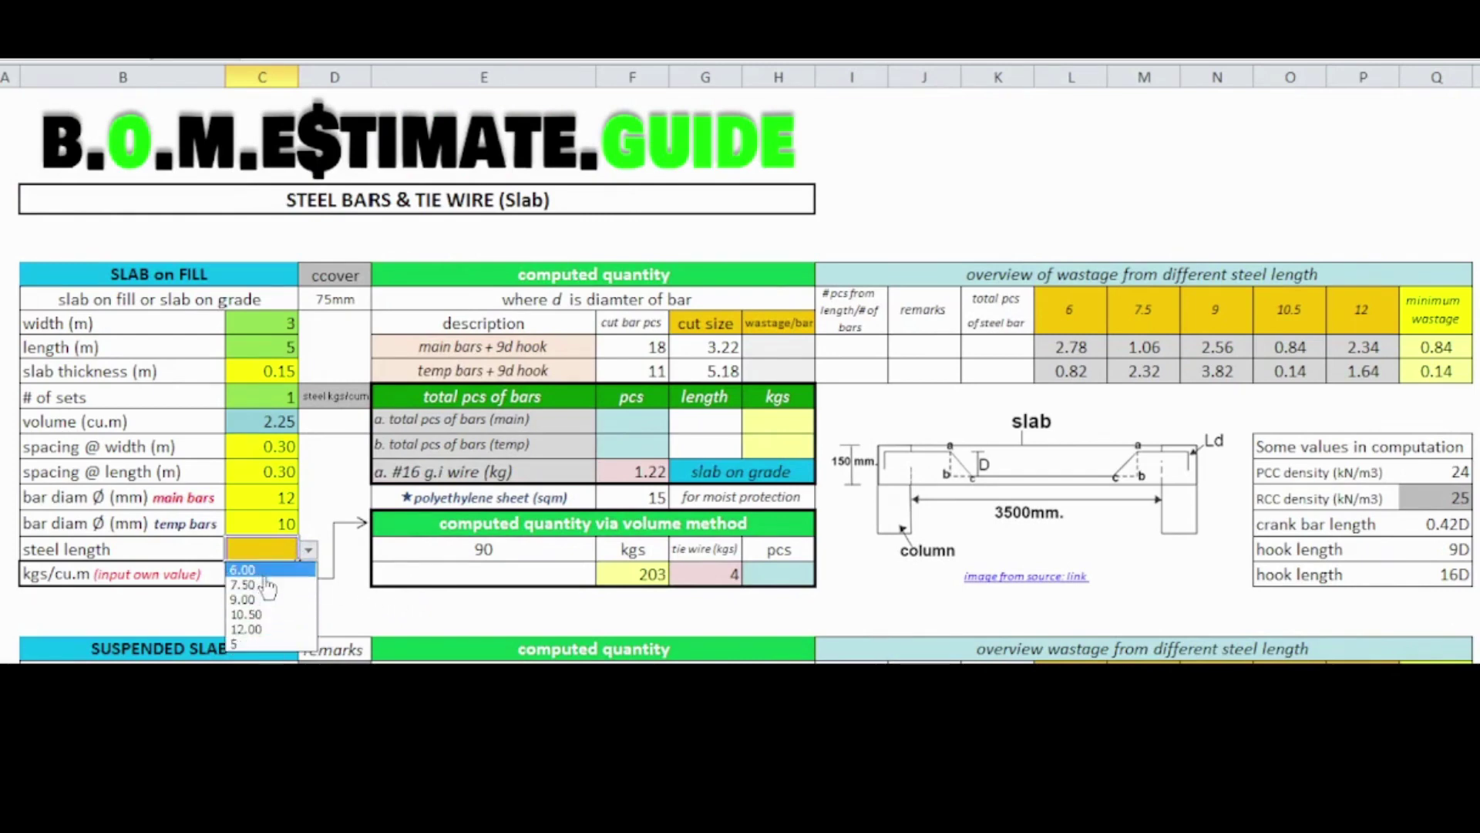
click(258, 570)
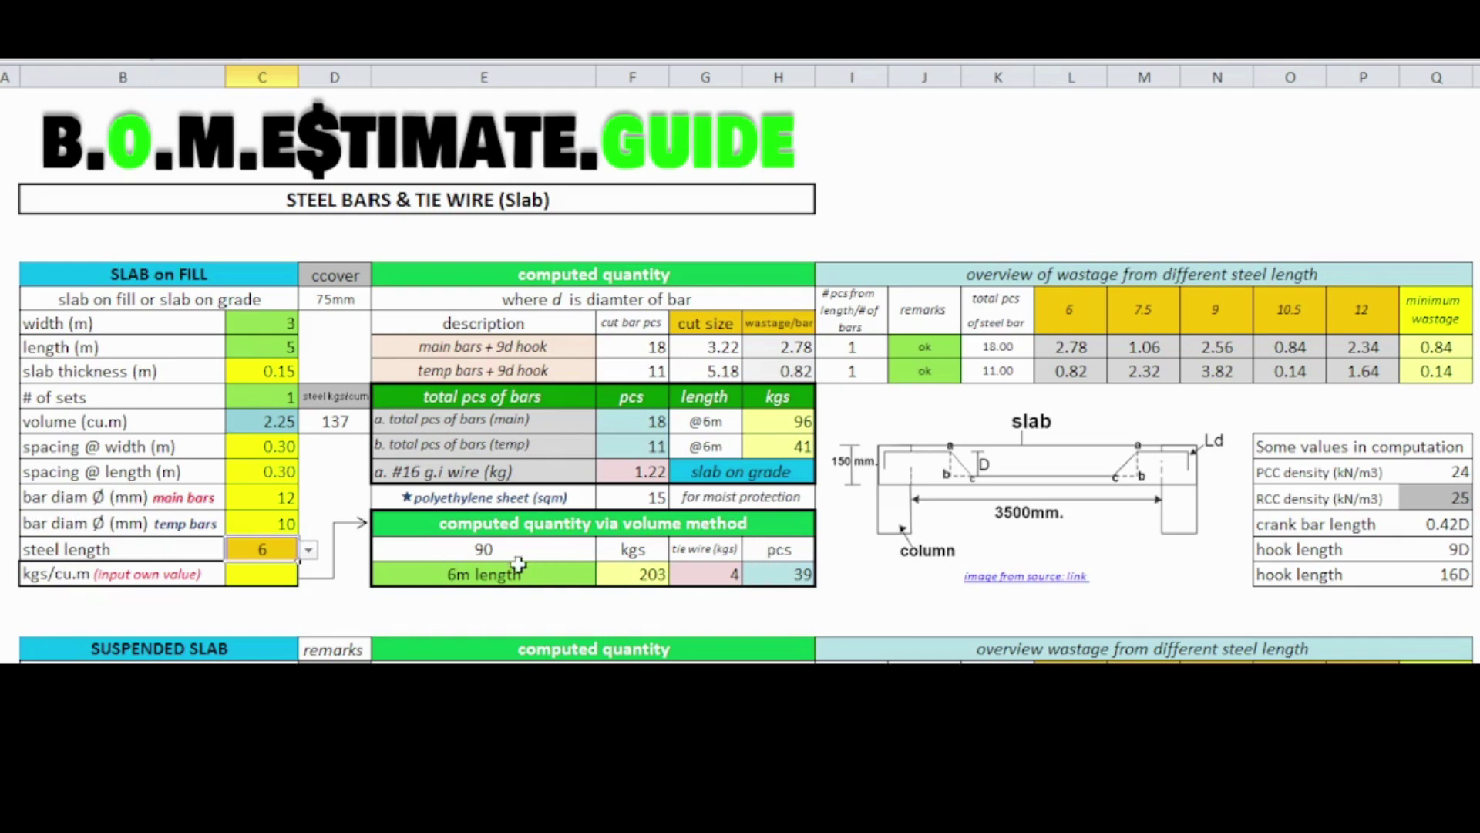
Enter 120 as the custom kgs/cu.m value for the slab on fill
click(252, 575)
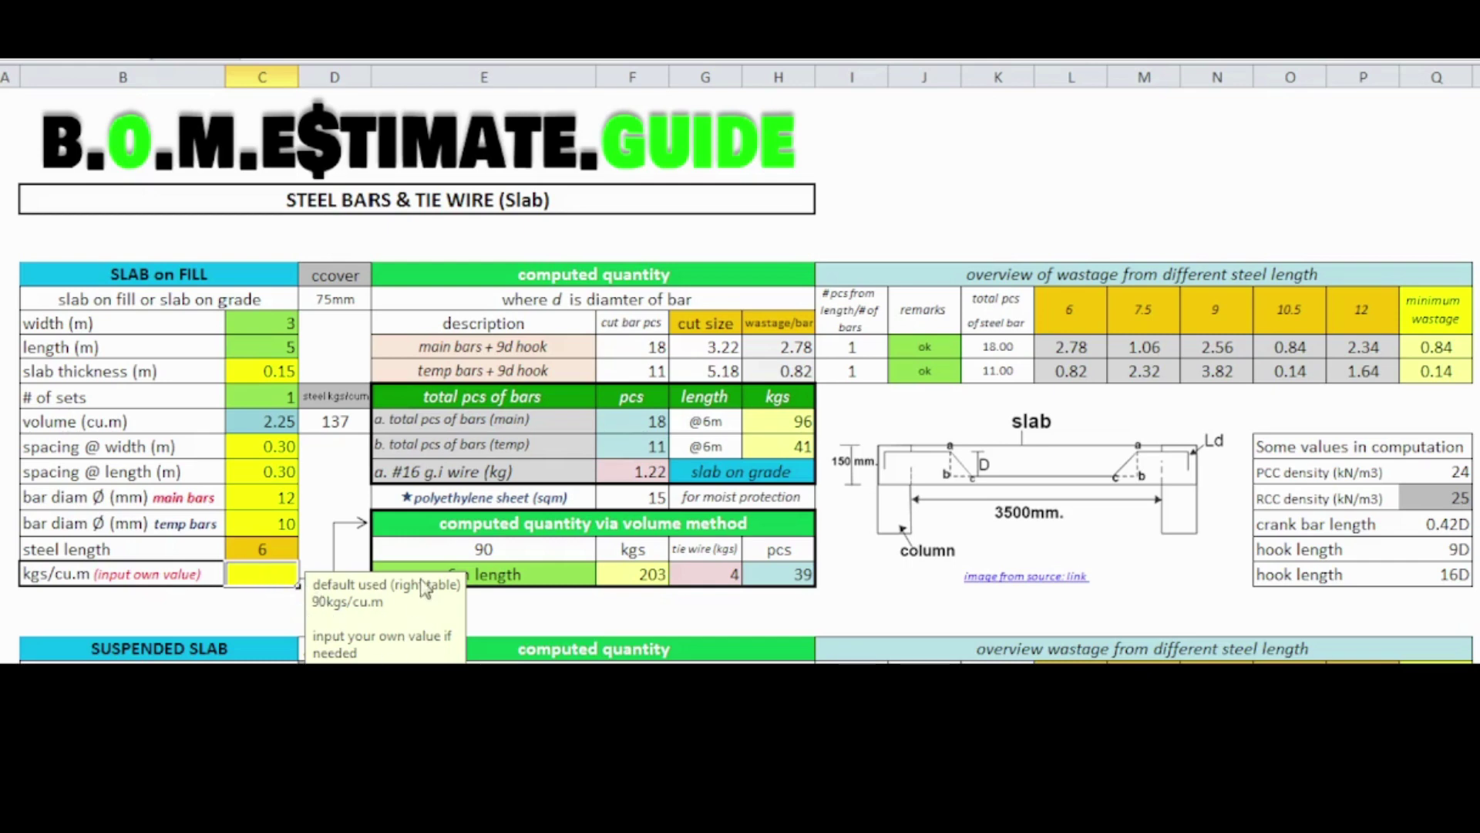
double_click(263, 573)
key(Return)
scroll(598, 593, down, 1)
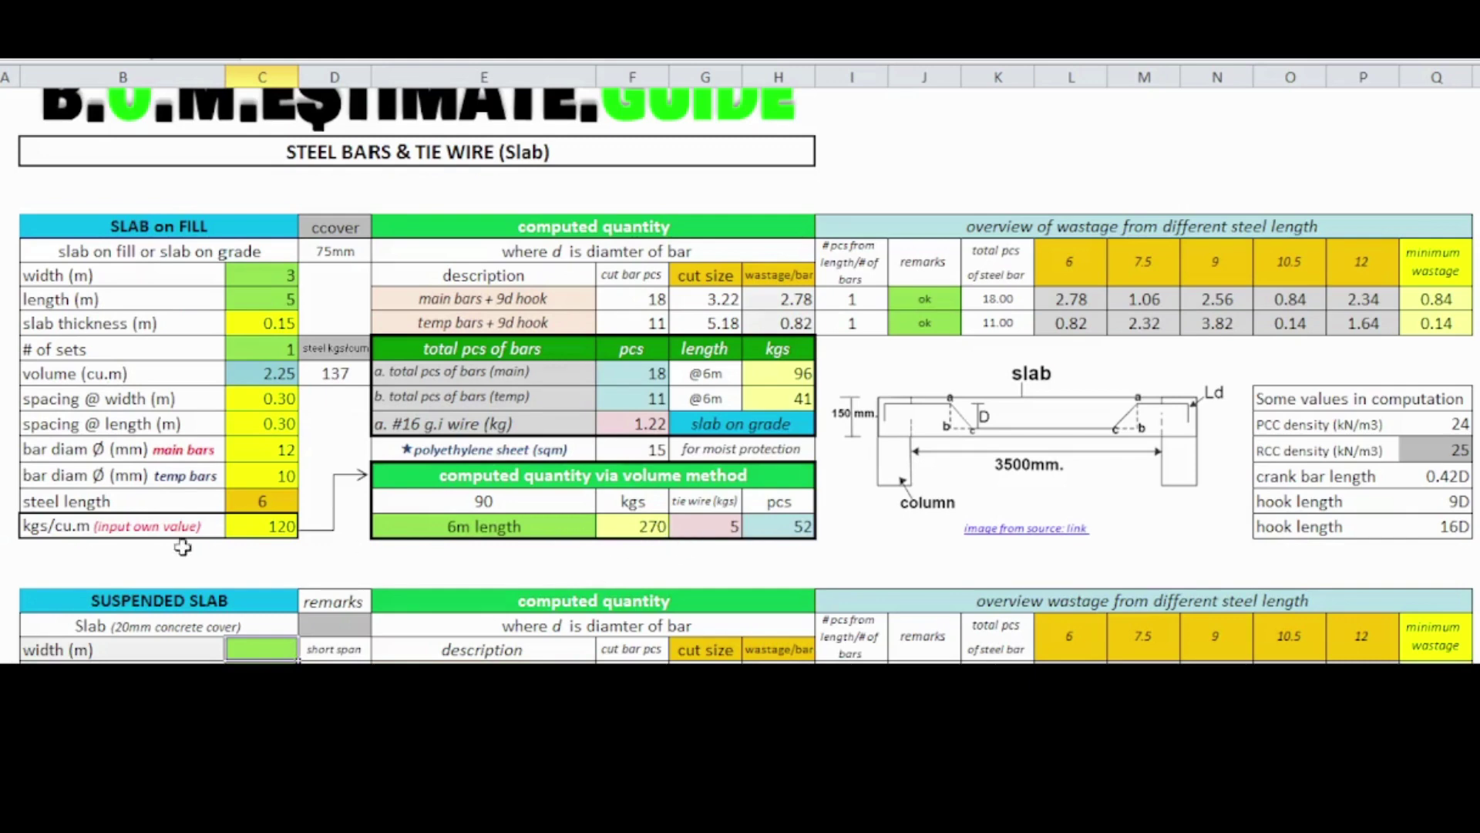
Clear the slab on fill's custom kgs/cu.m value and enter 120 again to compare the volume-method quantities
click(264, 524)
key(Delete)
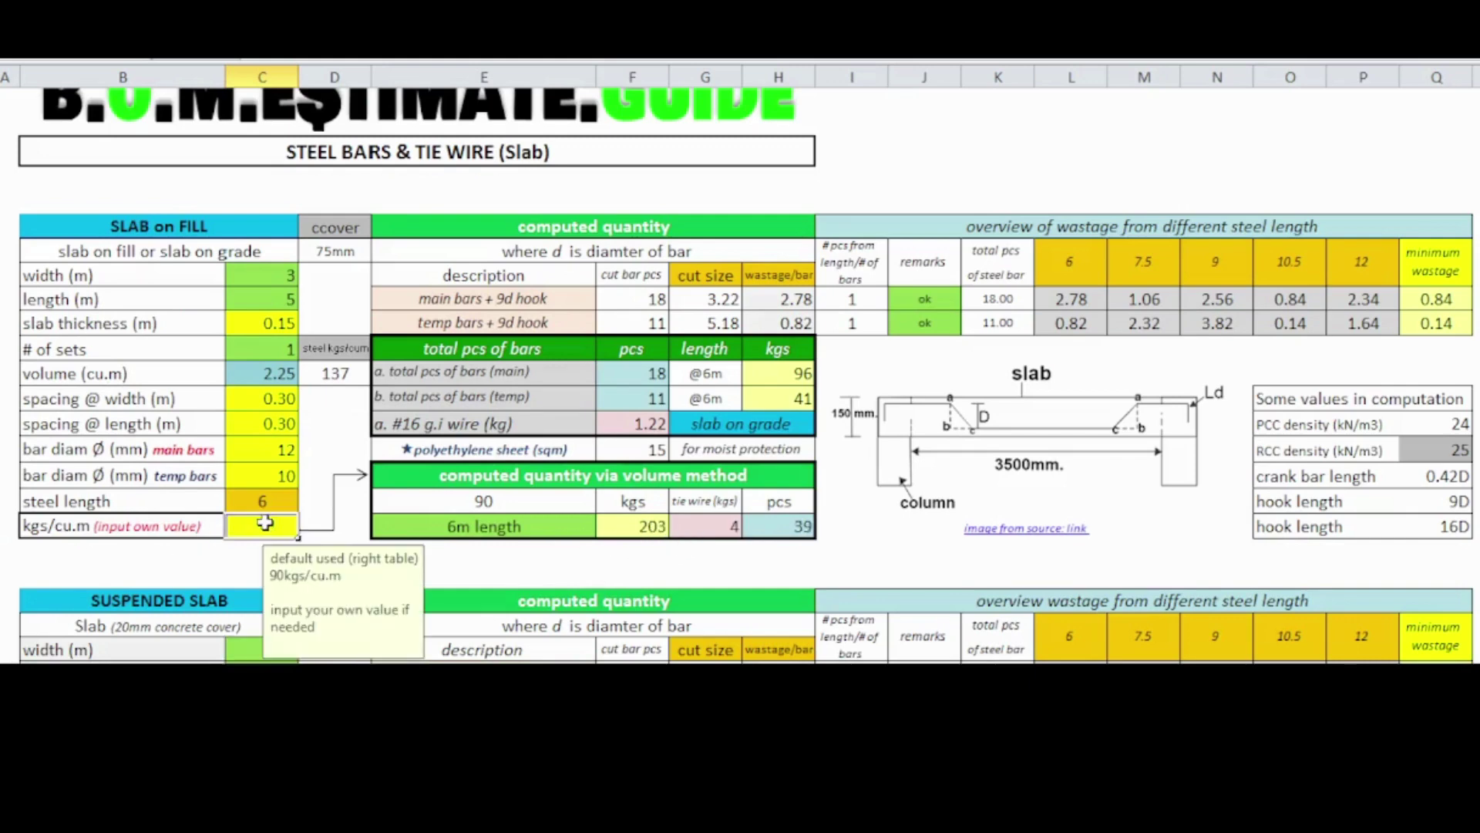
text(120)
key(Return)
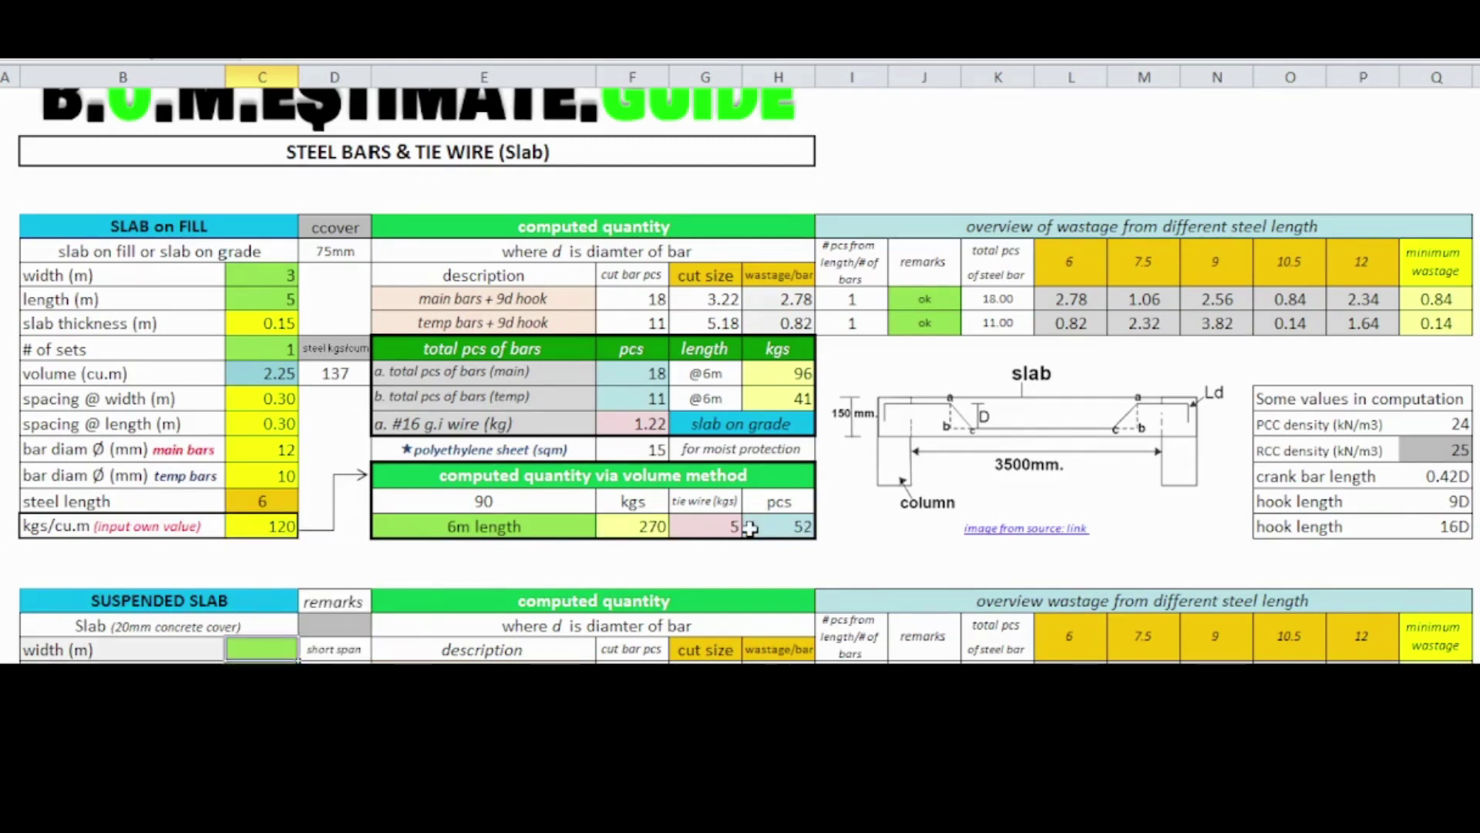
Set the slab on fill's custom kgs/cu.m value to 150
click(252, 530)
text(15)
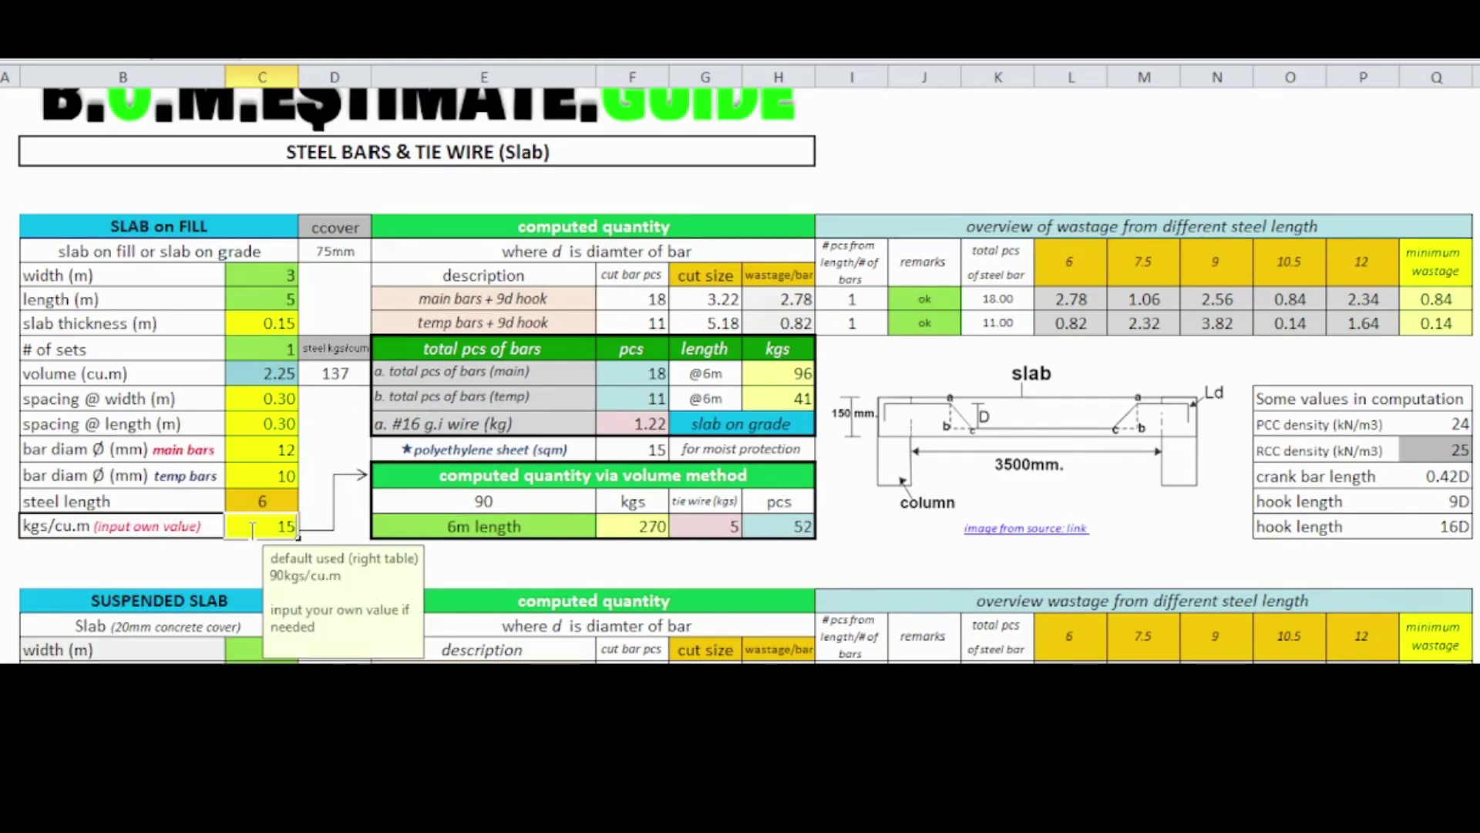
text(0)
key(Return)
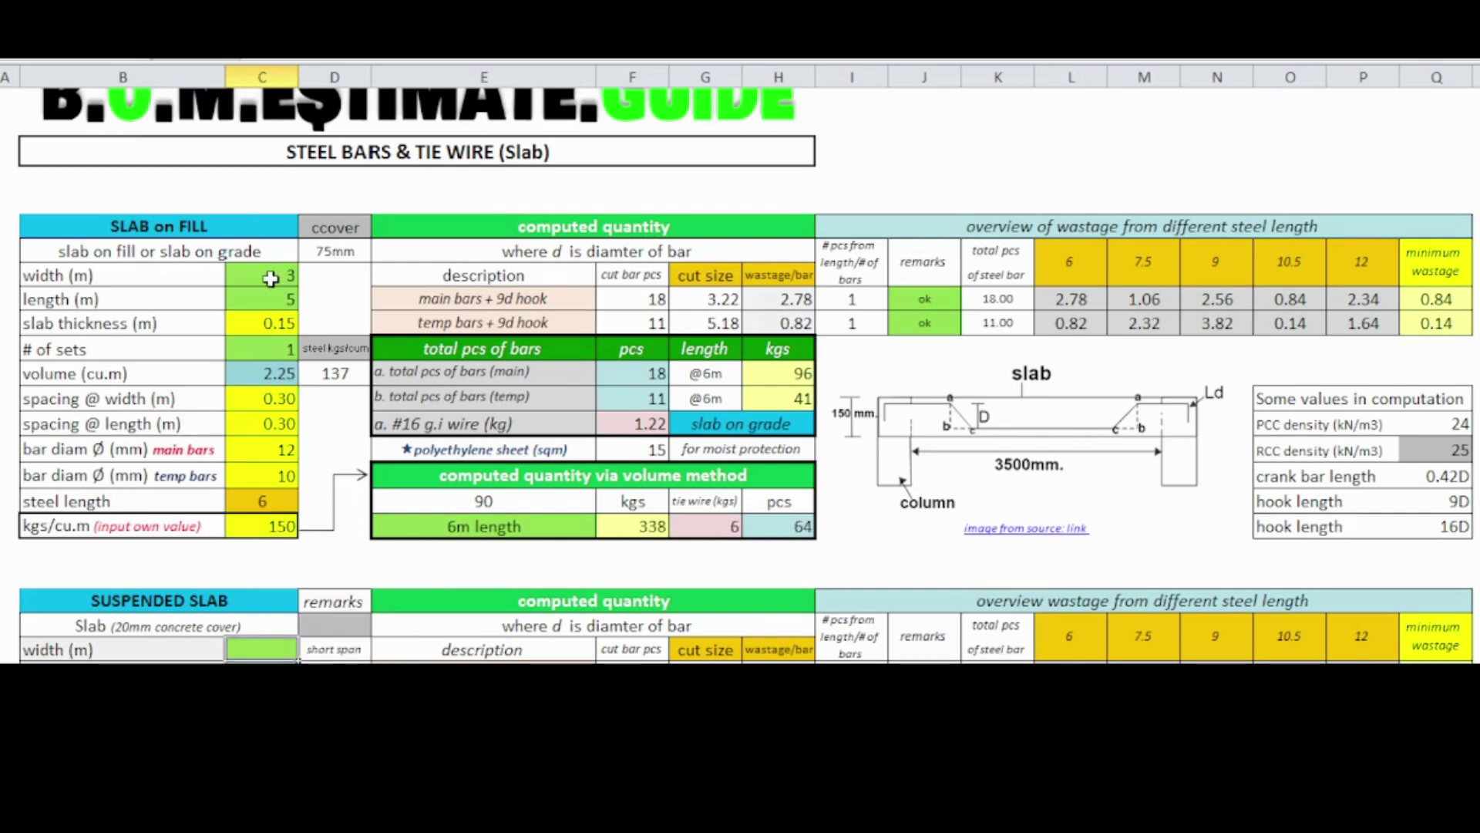
Set the suspended slab's width to 3 m
scroll(259, 340, down, 4)
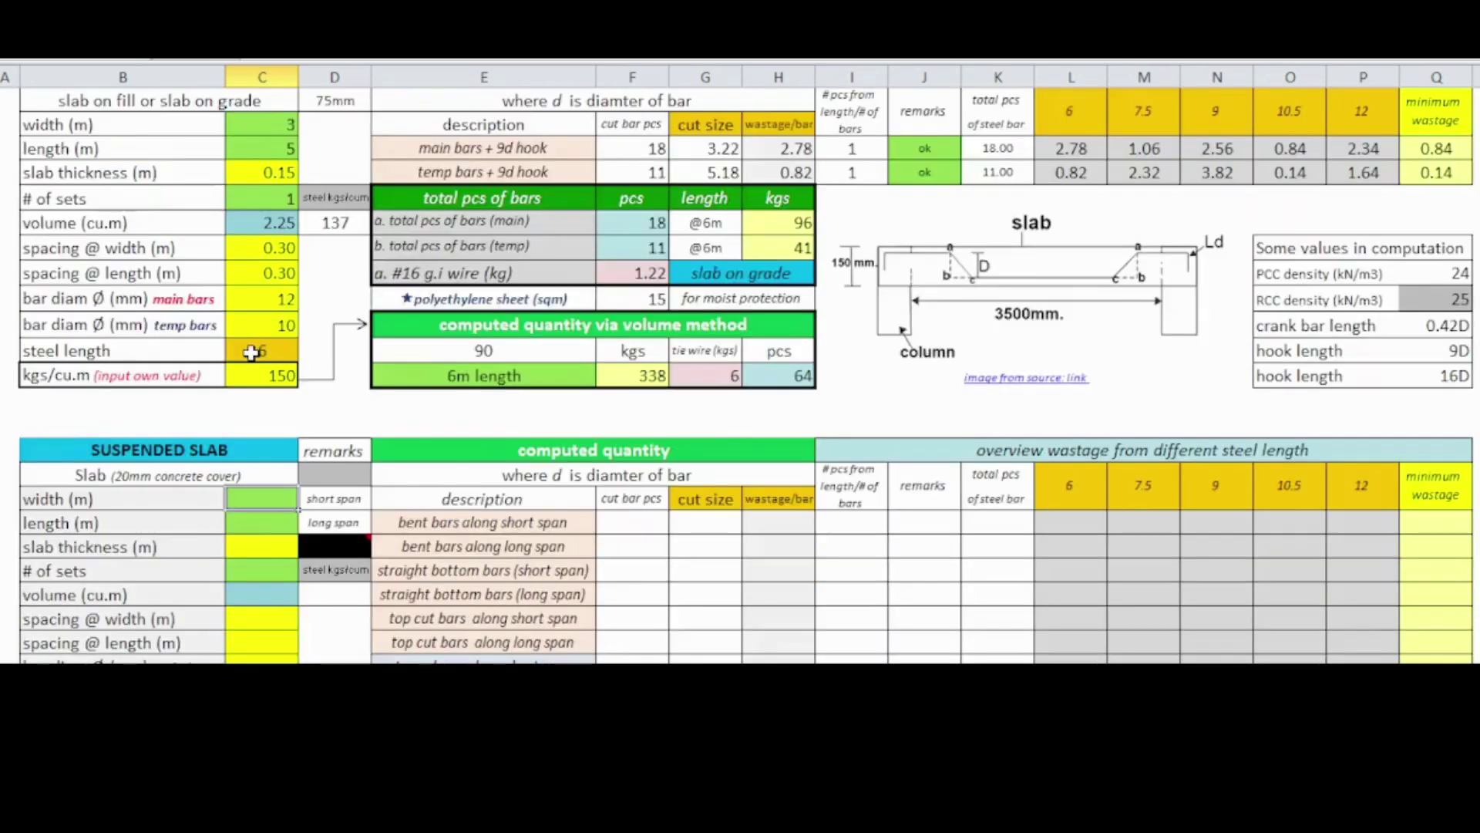
scroll(251, 352, down, 1)
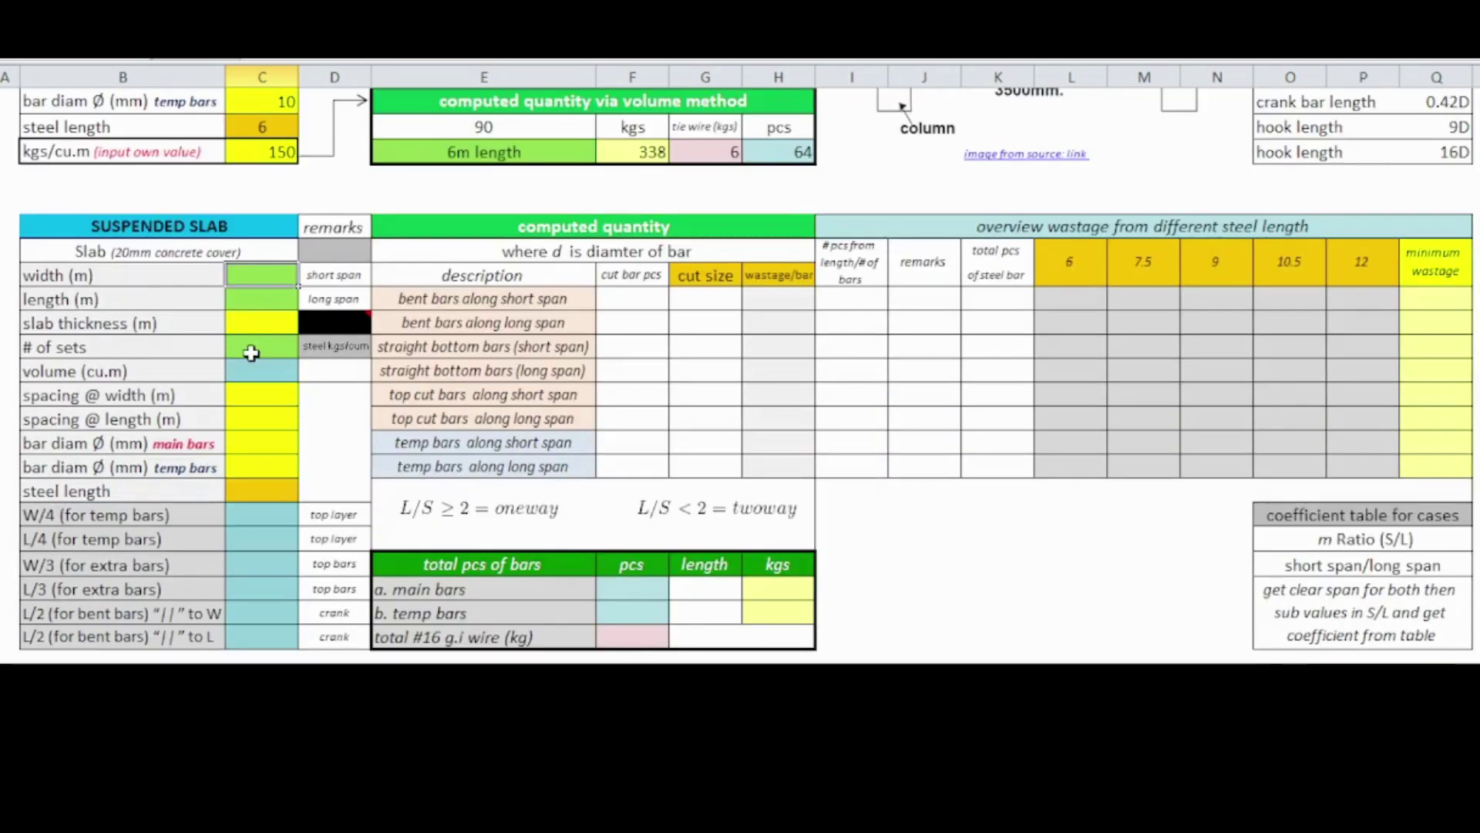
scroll(251, 352, down, 1)
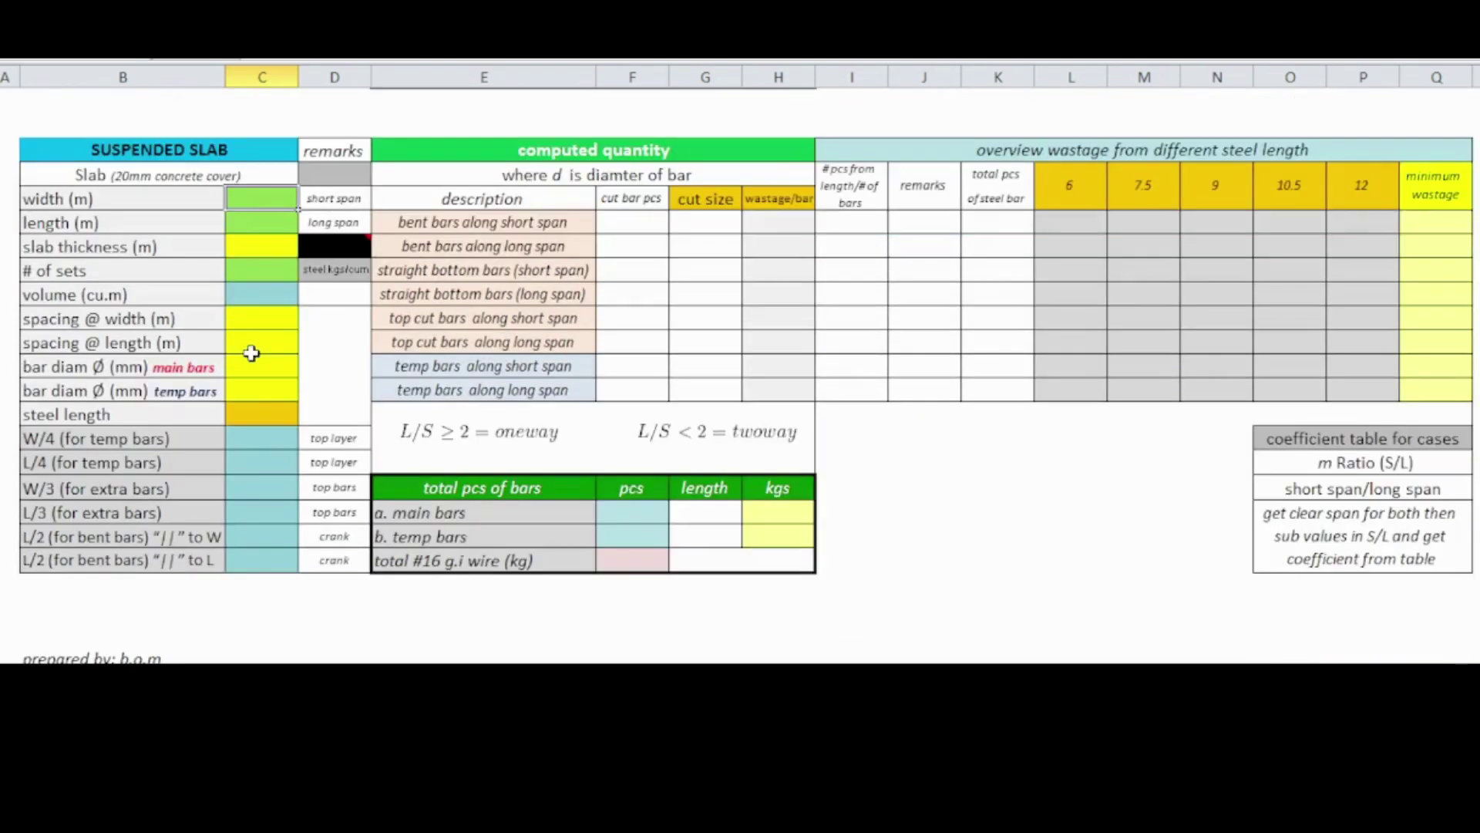
click(278, 197)
text(3)
Try suspended slab lengths of 5 m and 7 m to compare the slab type remark
click(276, 229)
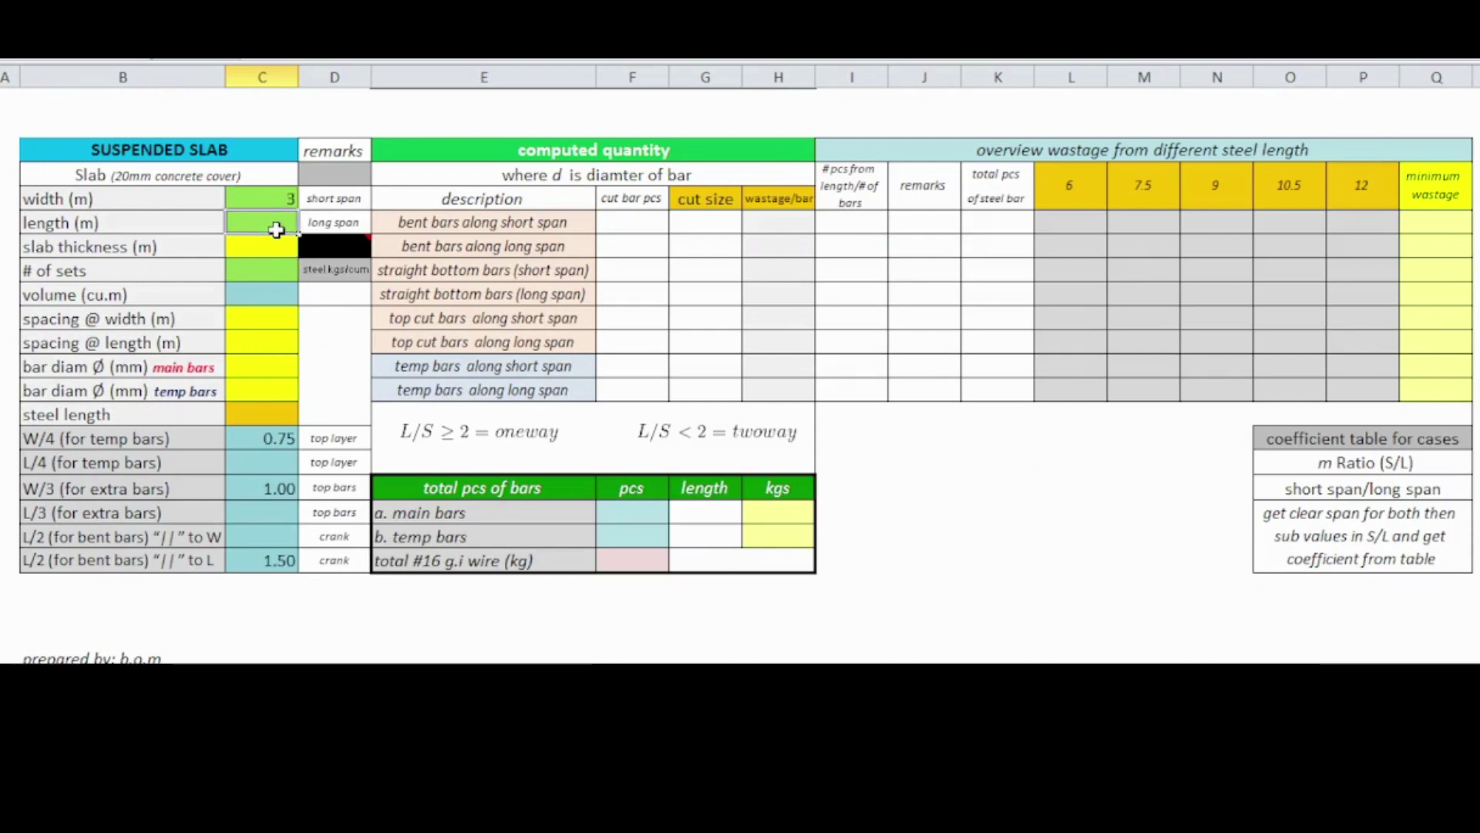
text(5)
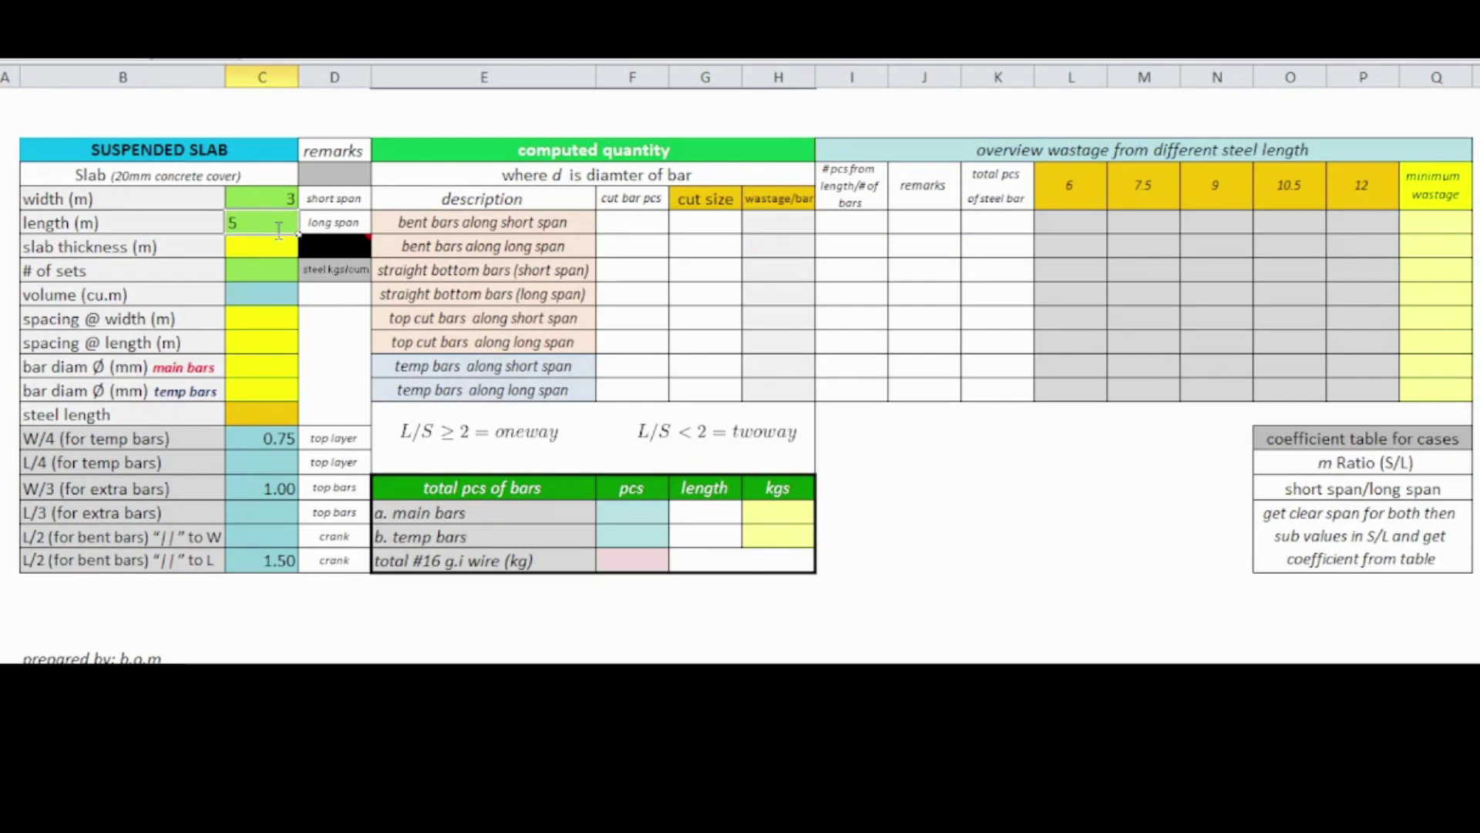
key(Return)
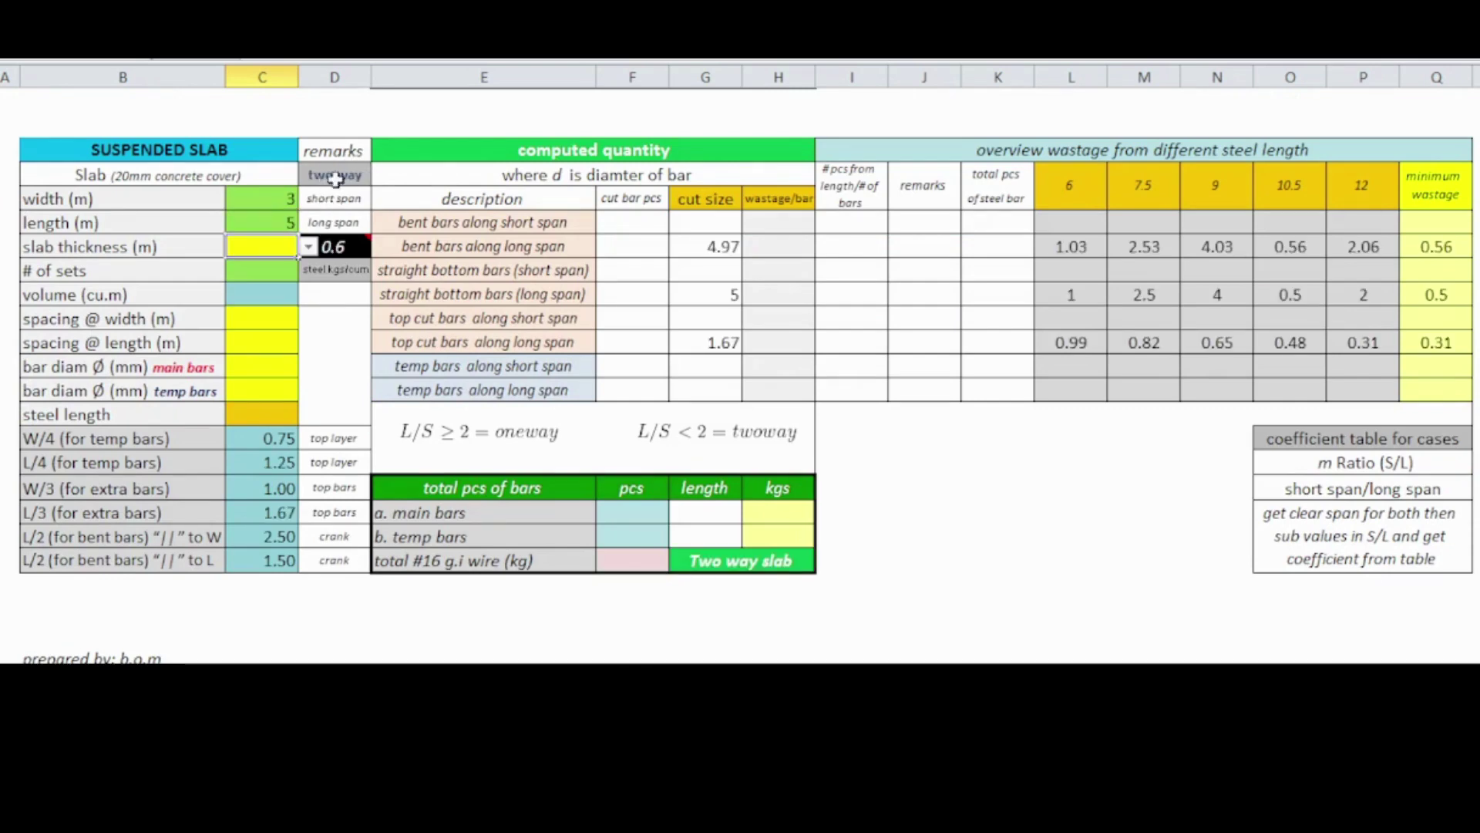
click(283, 222)
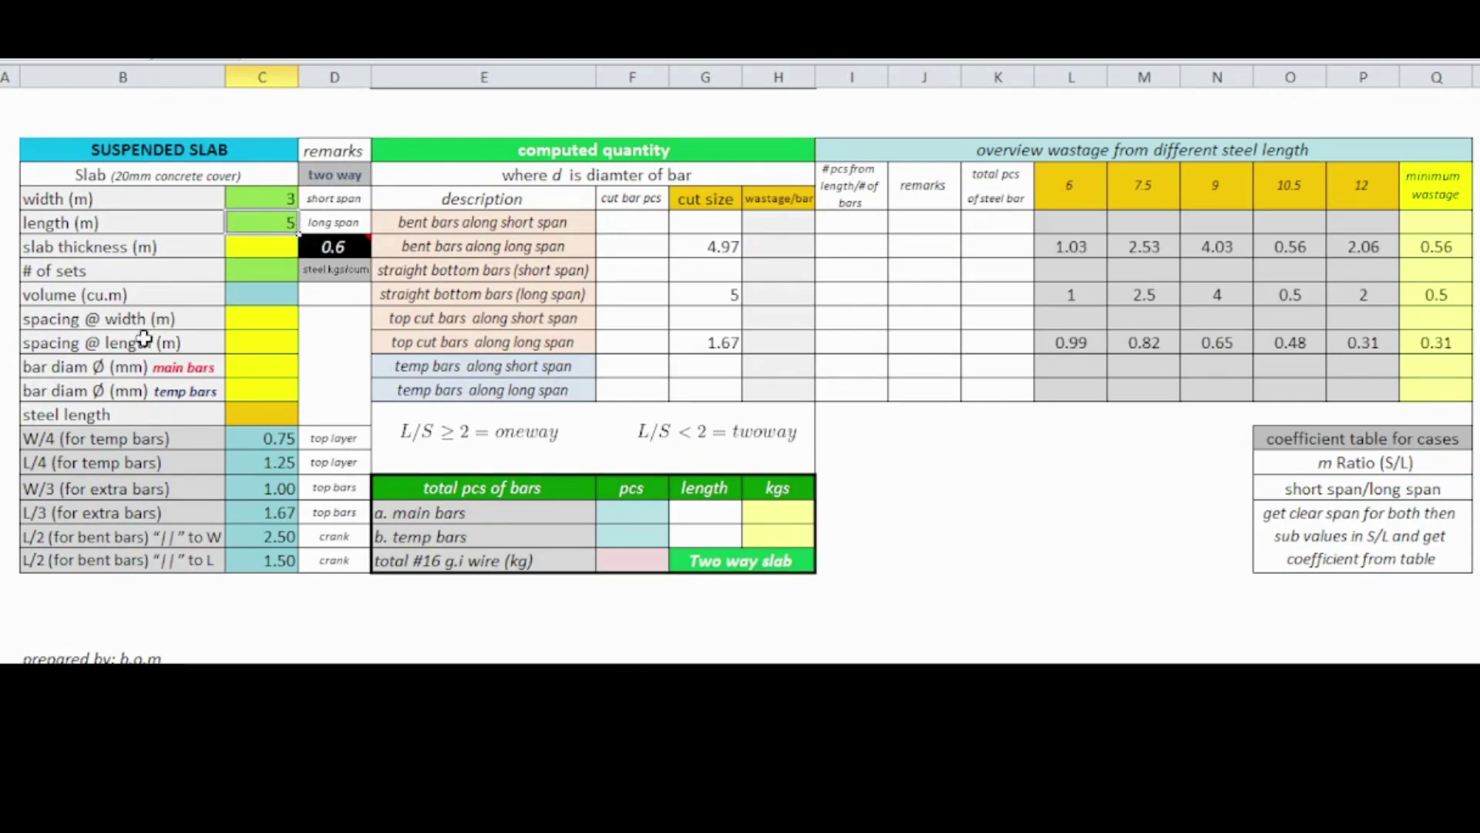
text(7)
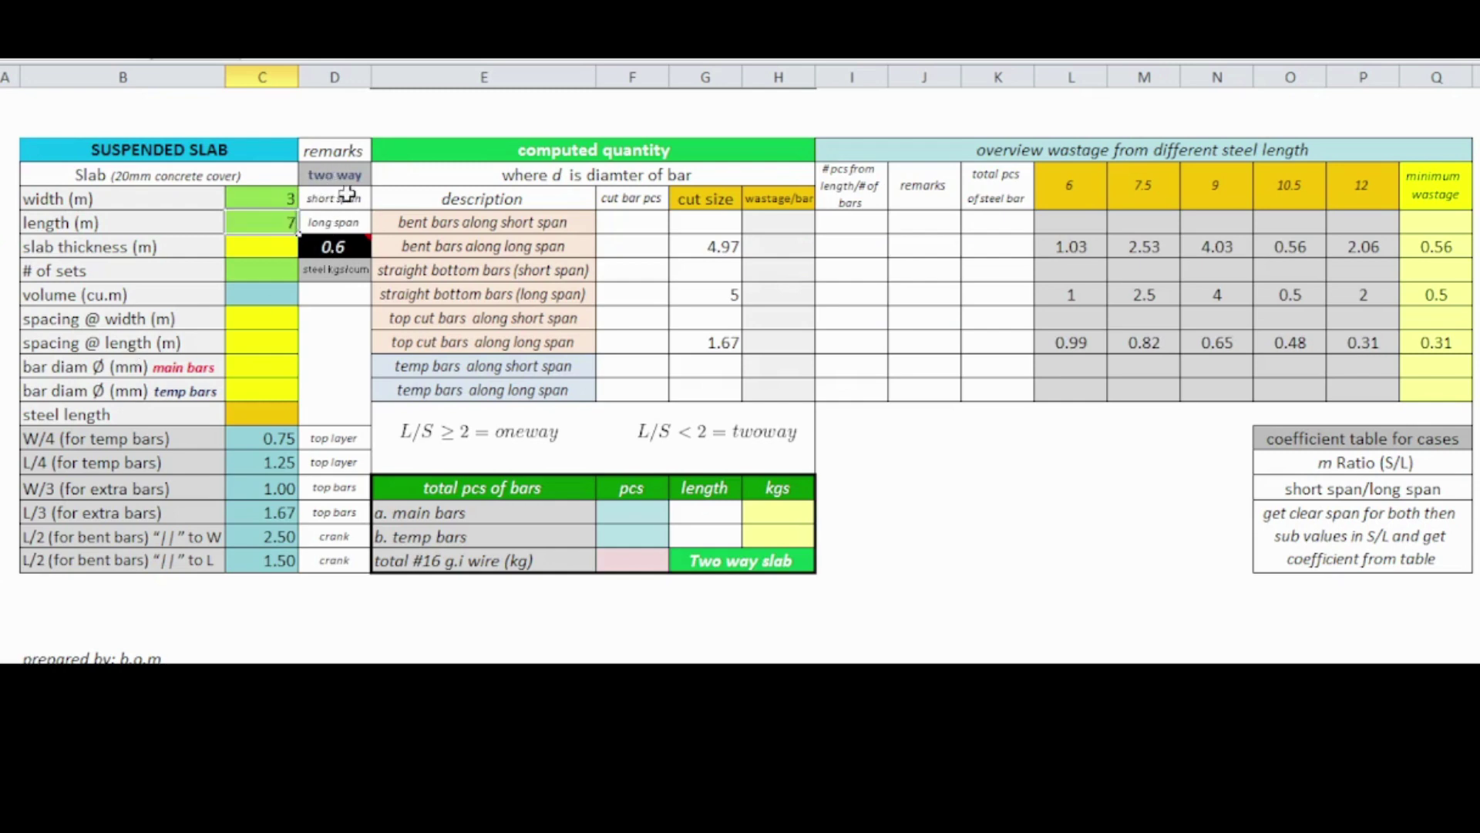
key(Return)
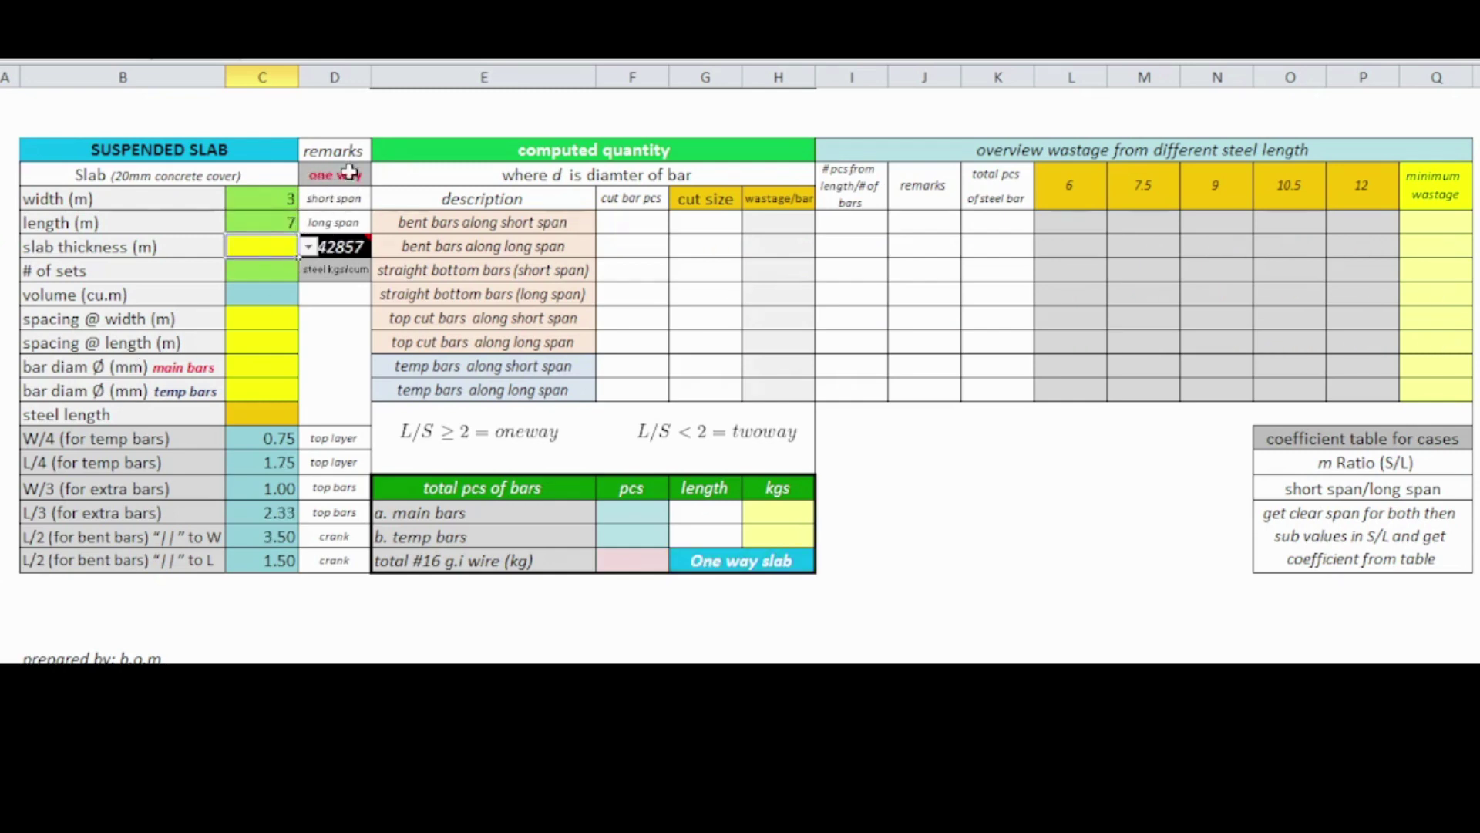
Set the suspended slab's length to 4 m
click(263, 213)
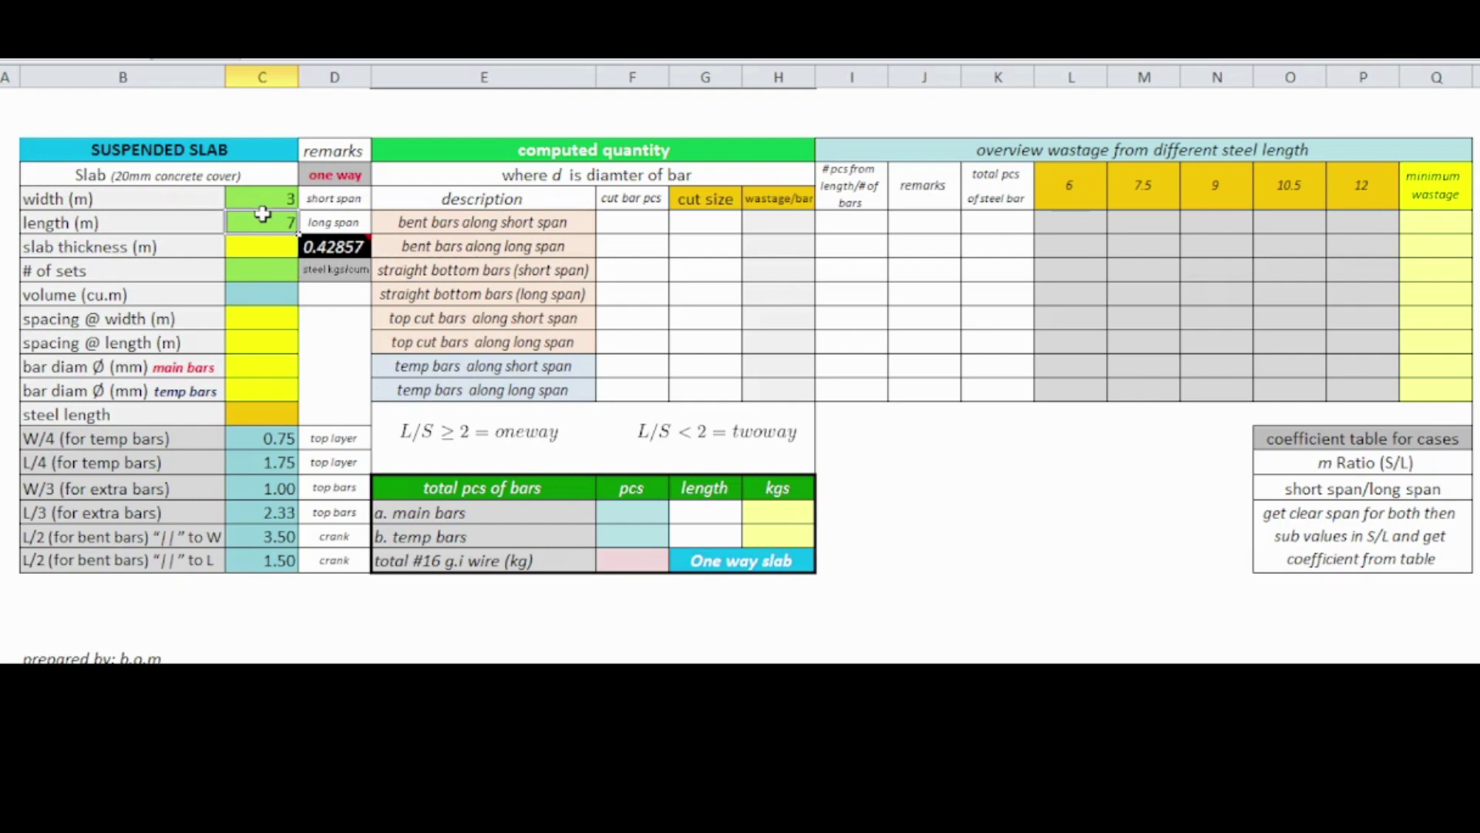
text(4)
key(Return)
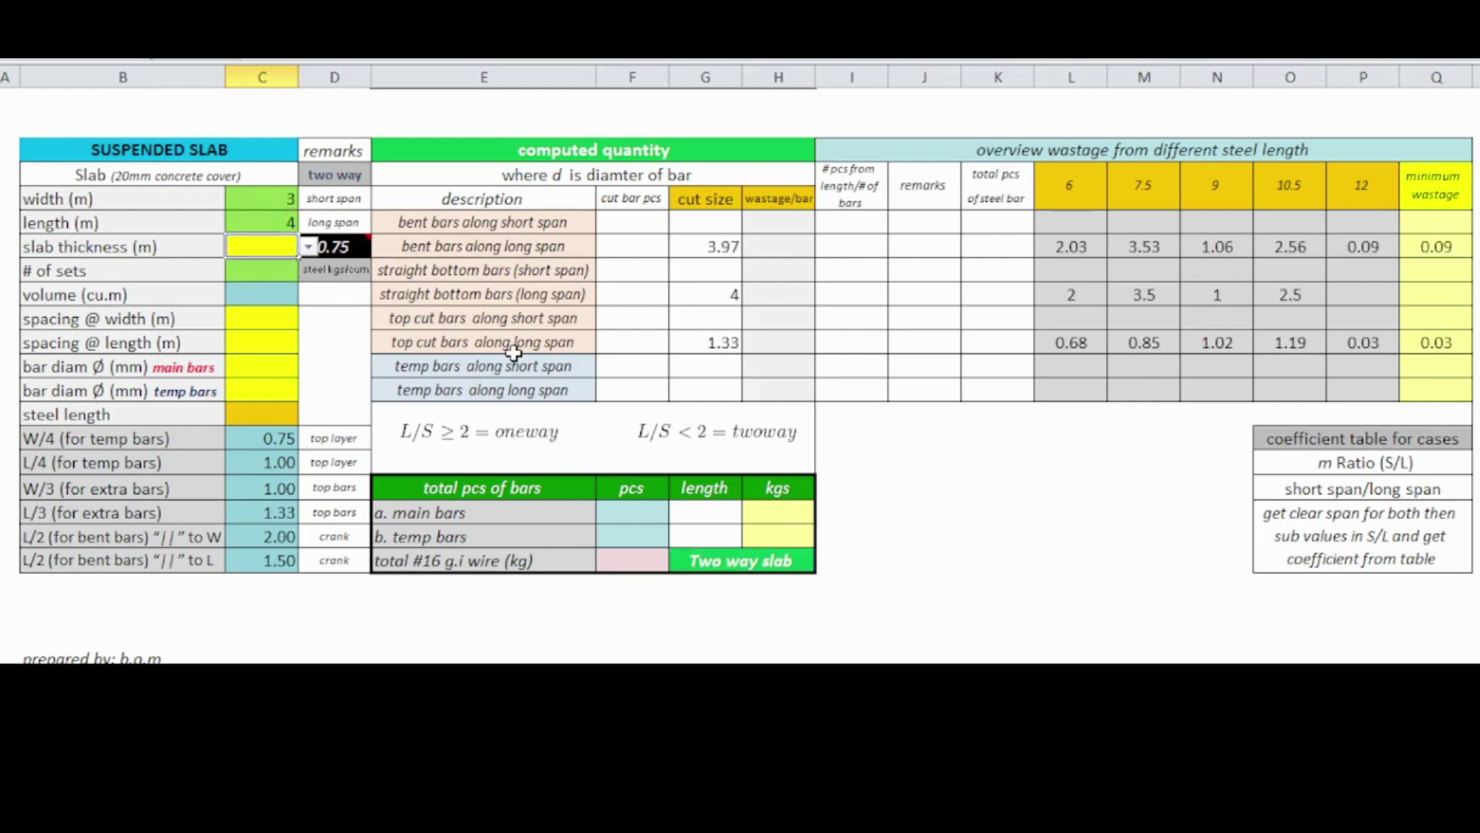
Set the suspended slab's thickness to 0.125 m and its number of sets to 1
click(308, 247)
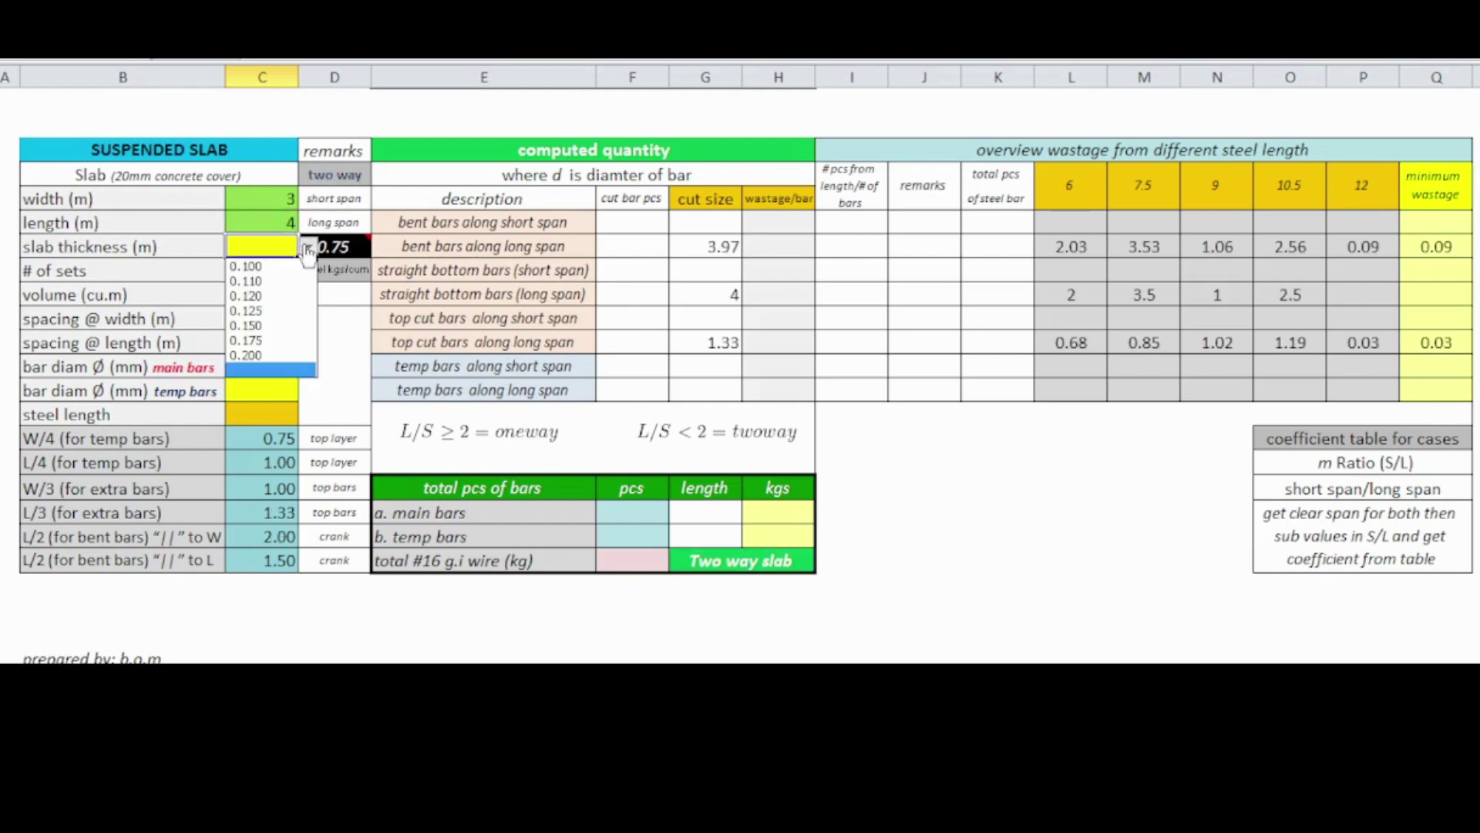
click(274, 310)
click(269, 279)
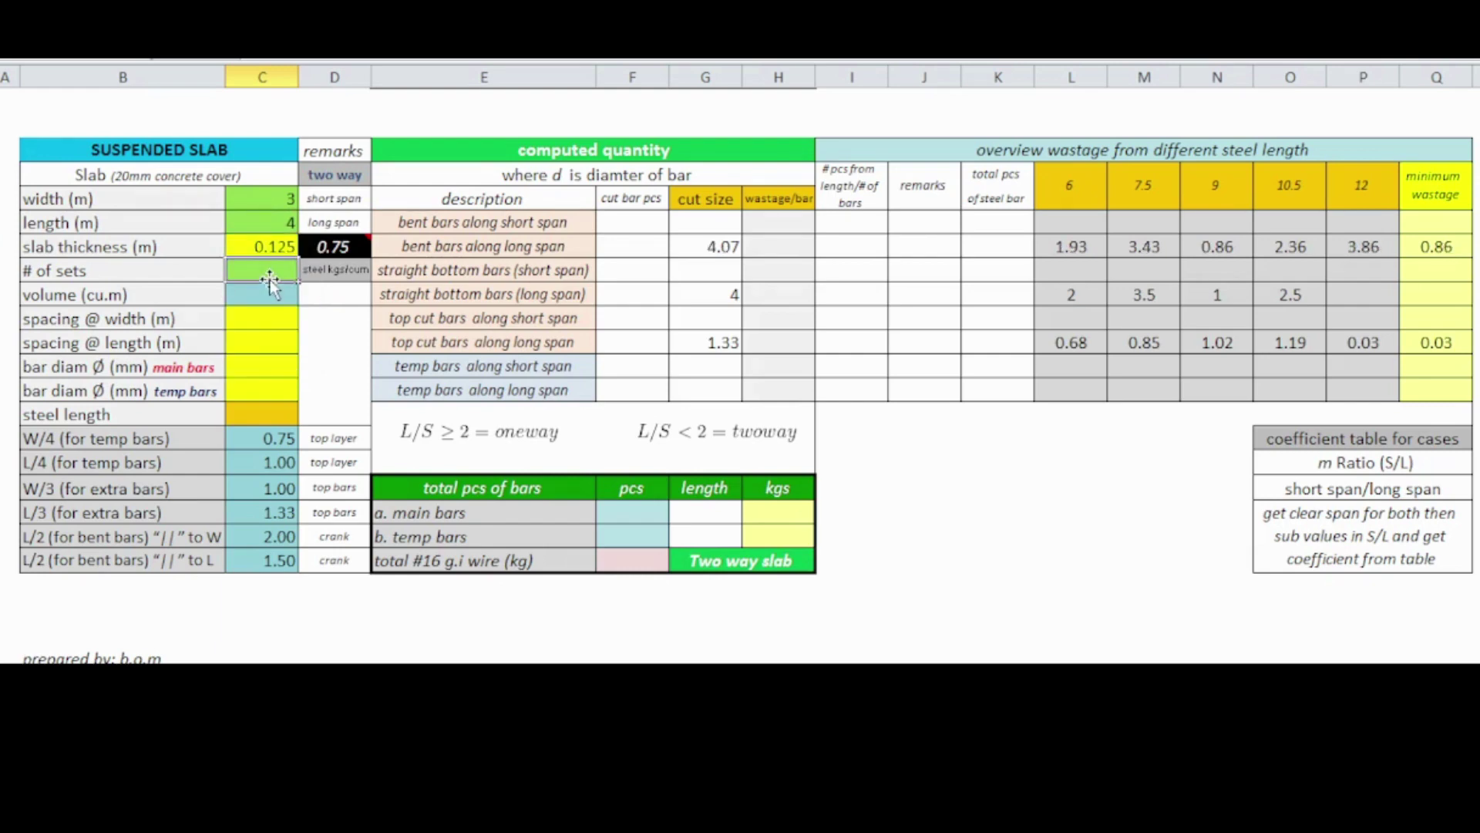
text(1)
key(Return)
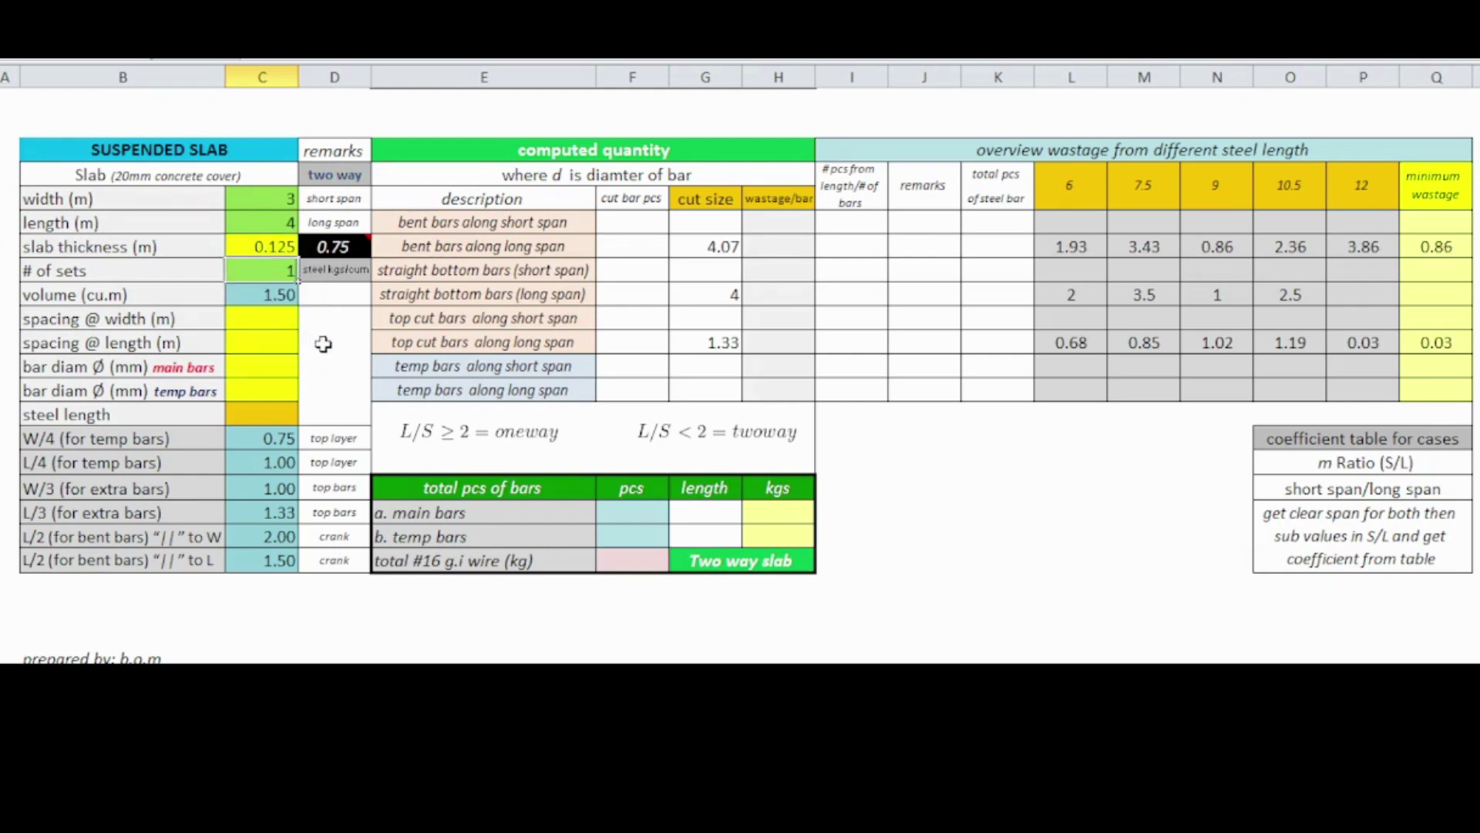
Set the suspended slab's bar spacing to 0.15 m at both the width and the length
click(275, 325)
click(308, 318)
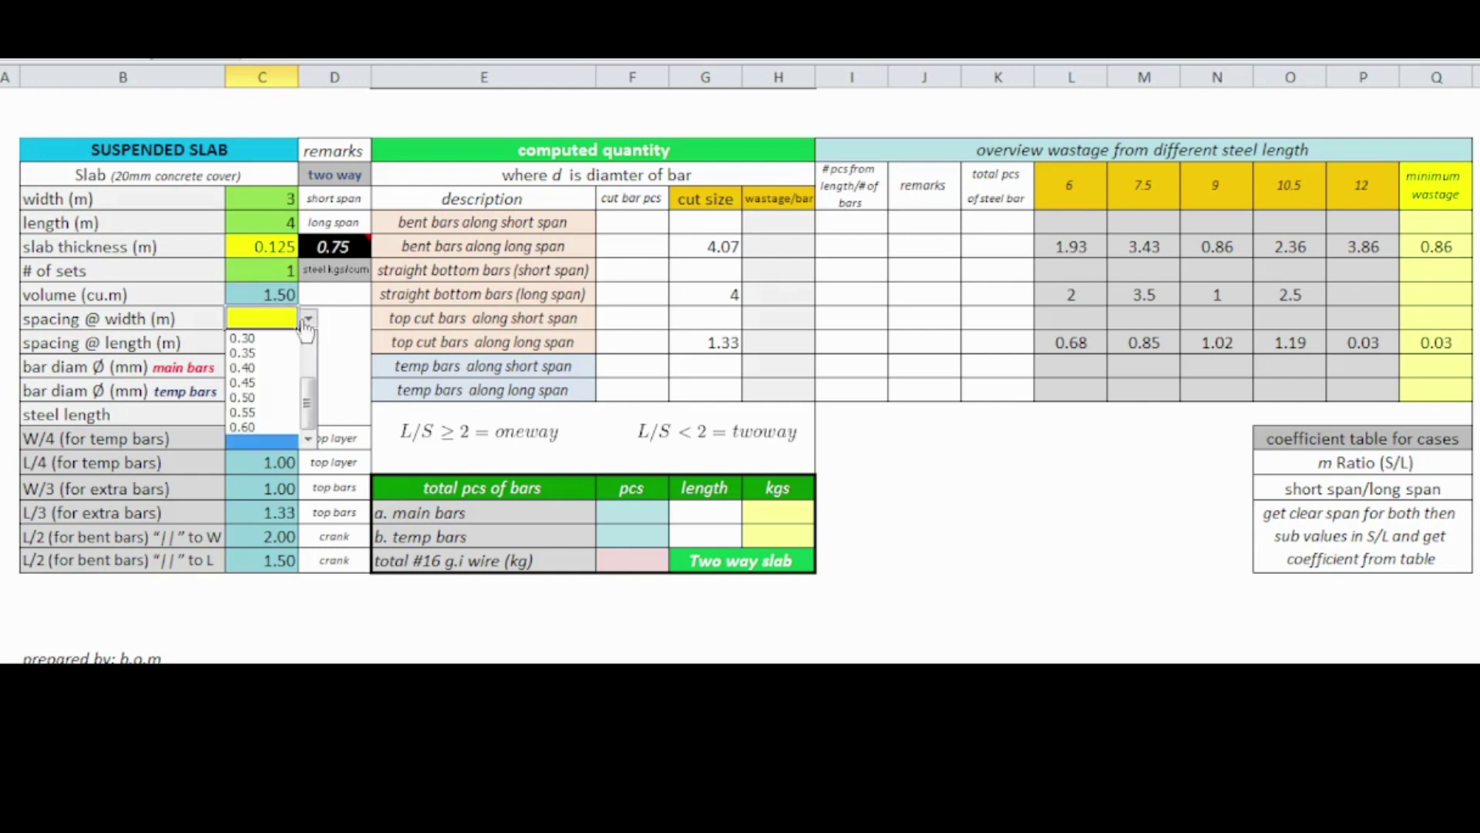
click(246, 352)
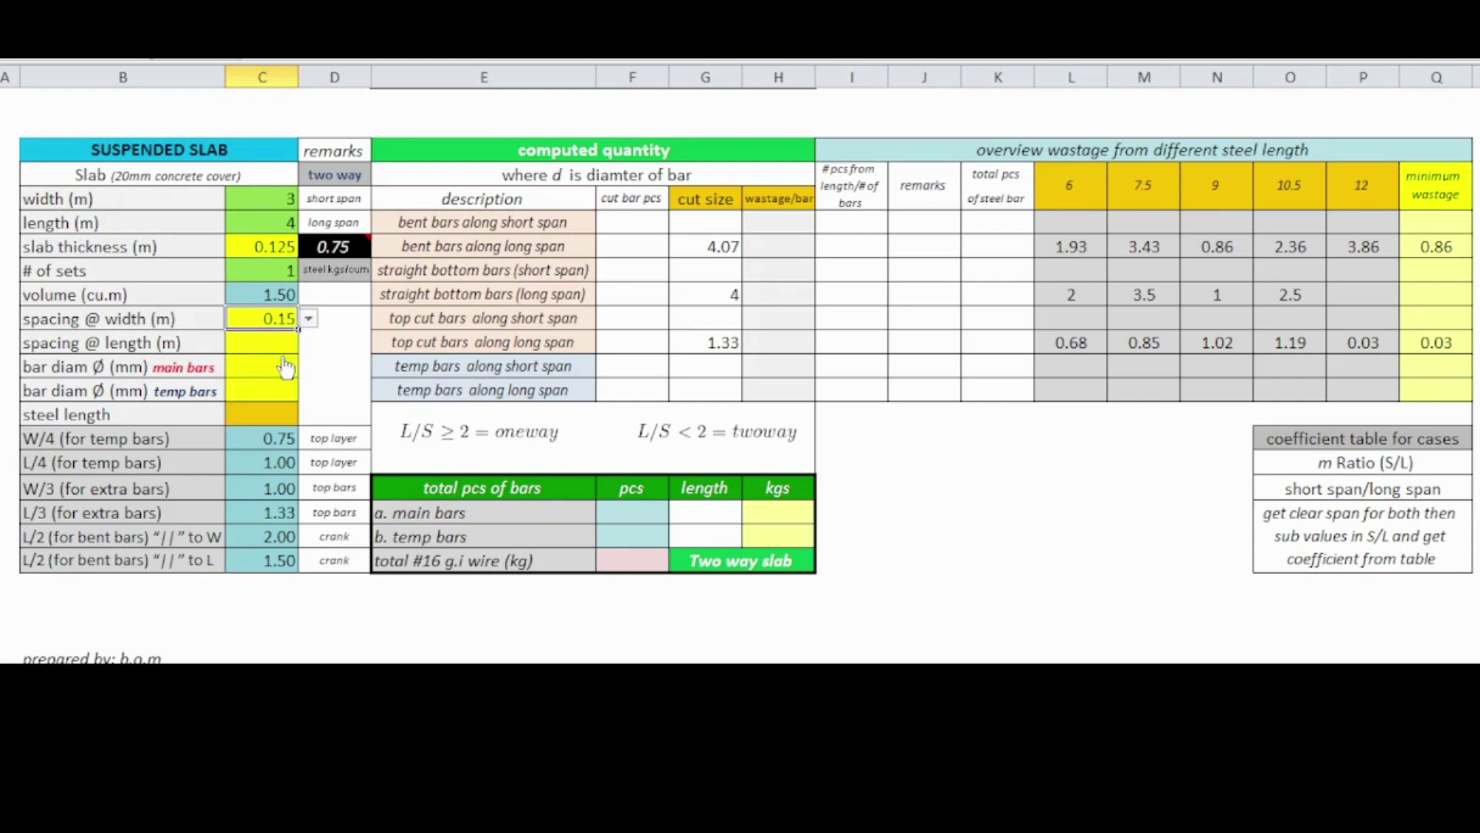
click(270, 343)
click(309, 342)
scroll(306, 409, up, 2)
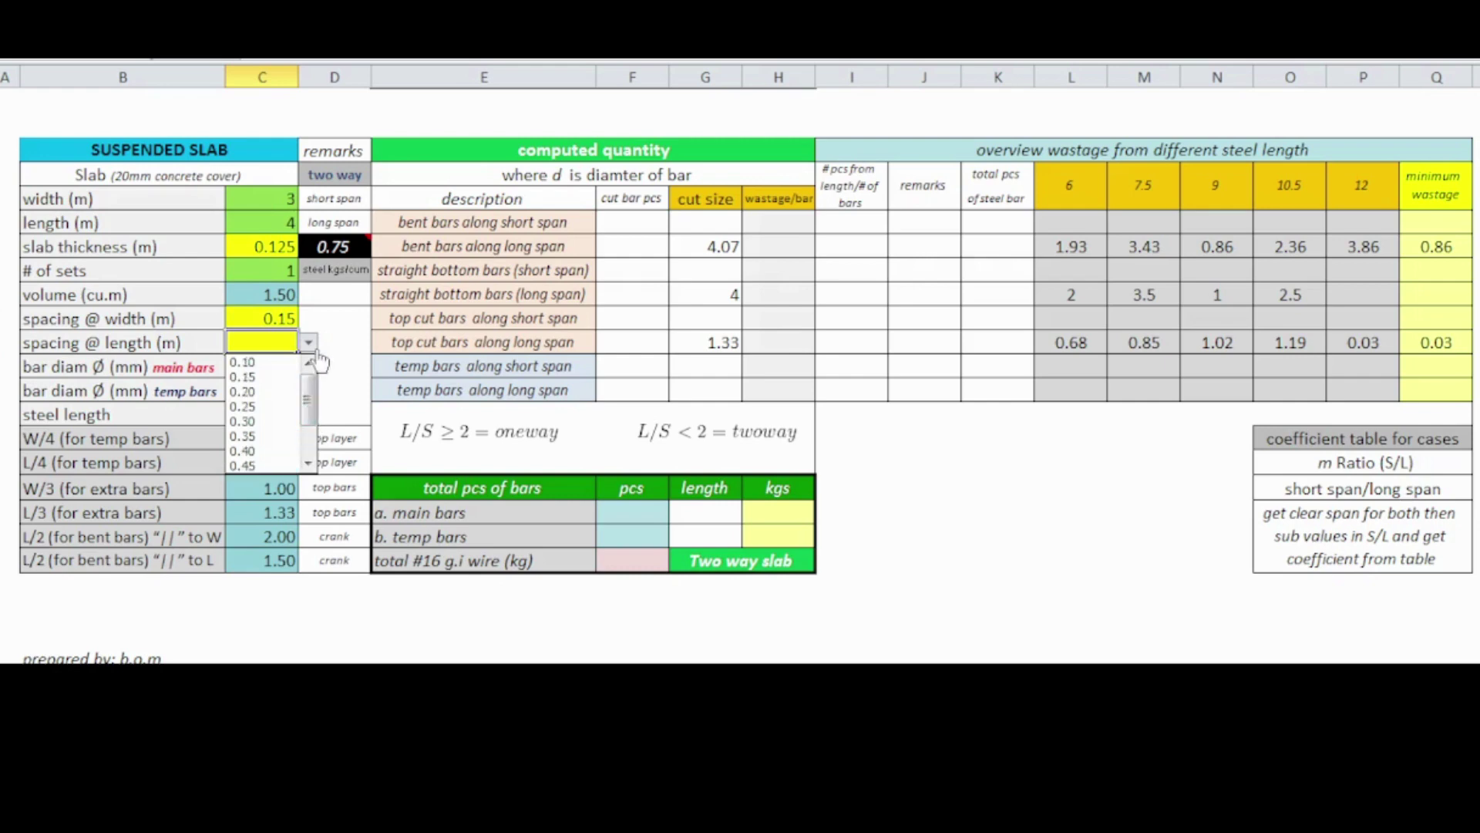
click(274, 378)
Set the suspended slab's main bar diameter to 12 mm
click(276, 366)
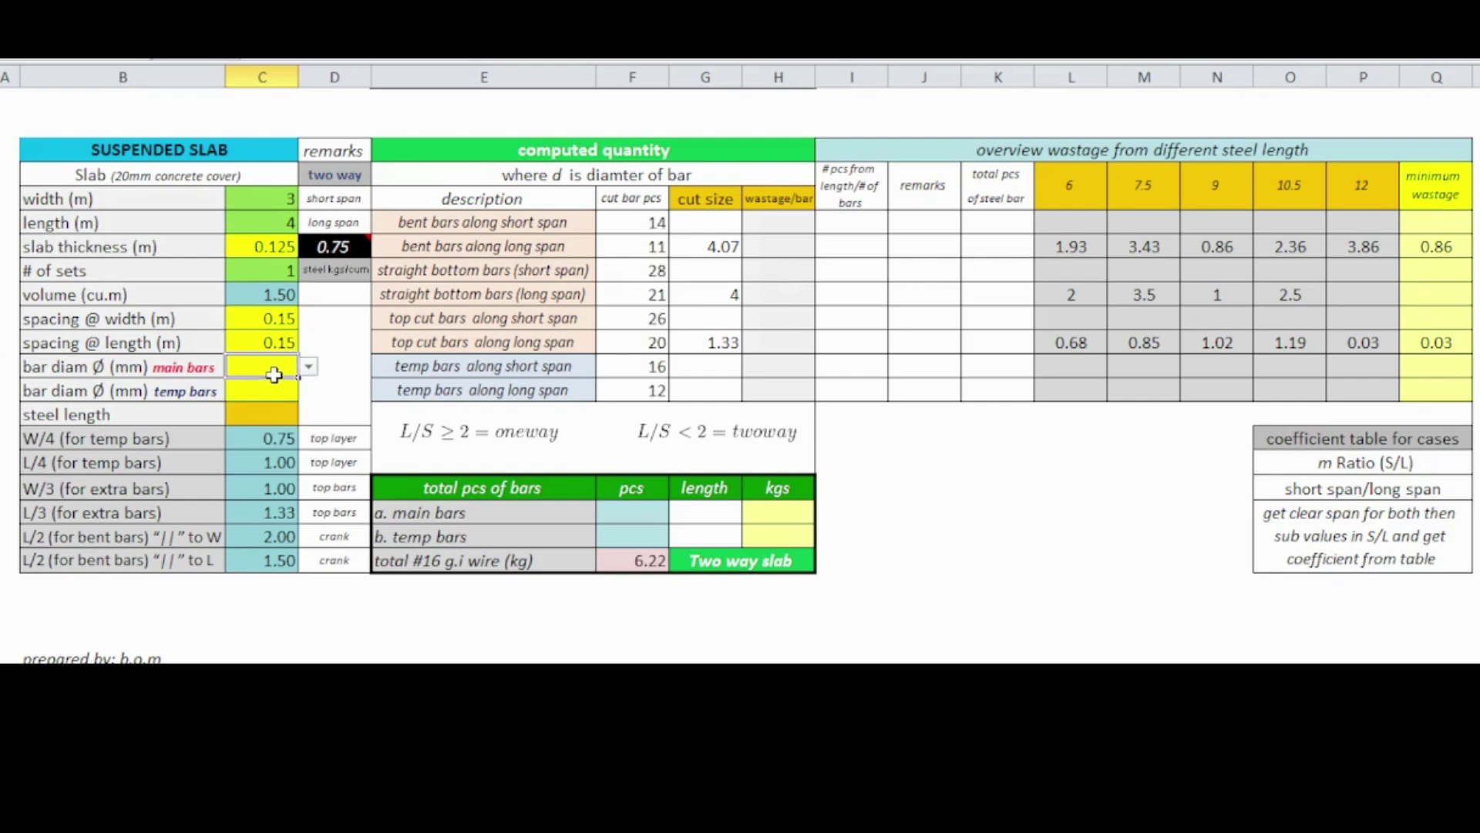
click(308, 368)
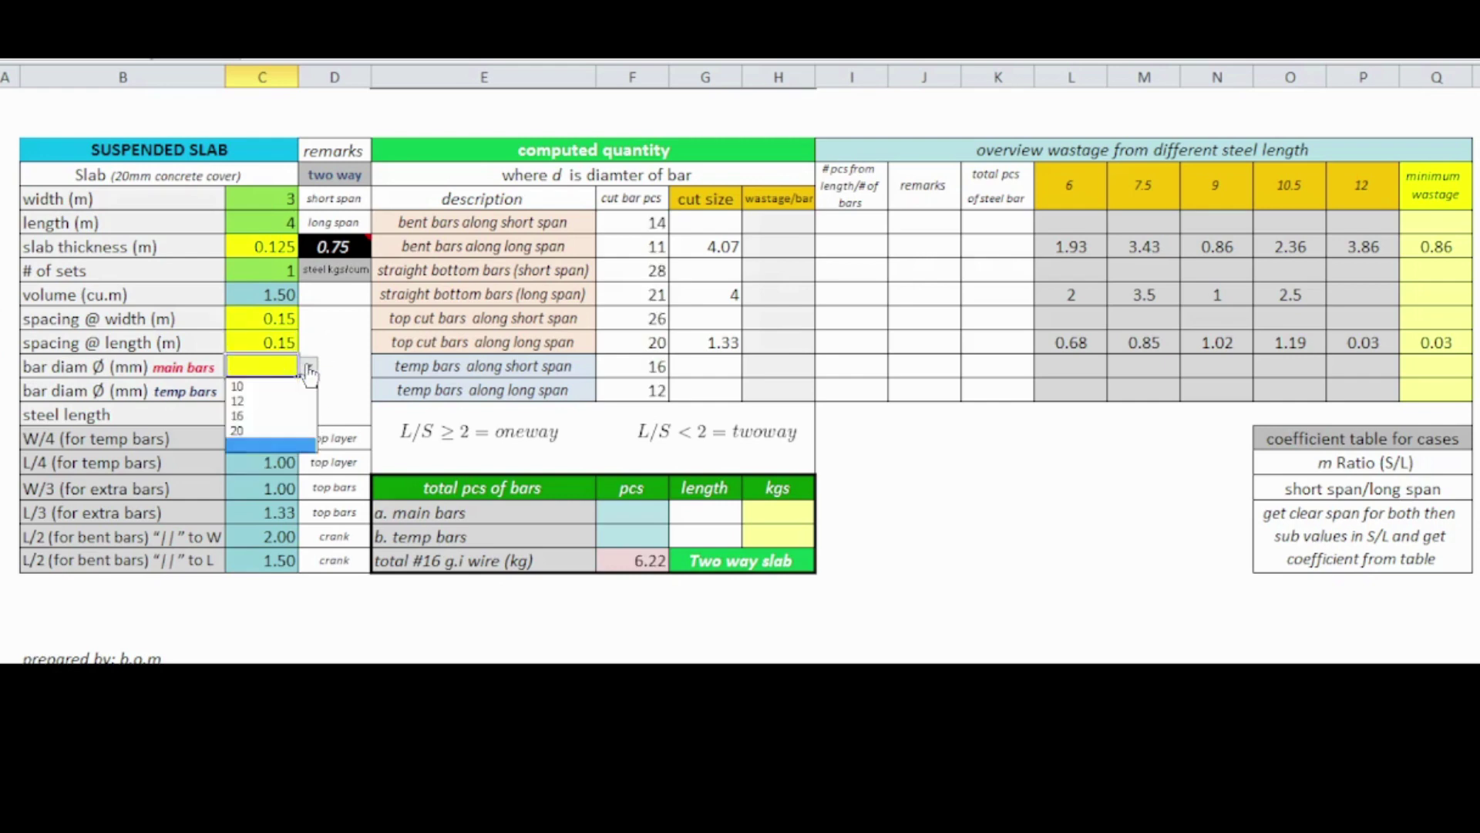
click(262, 400)
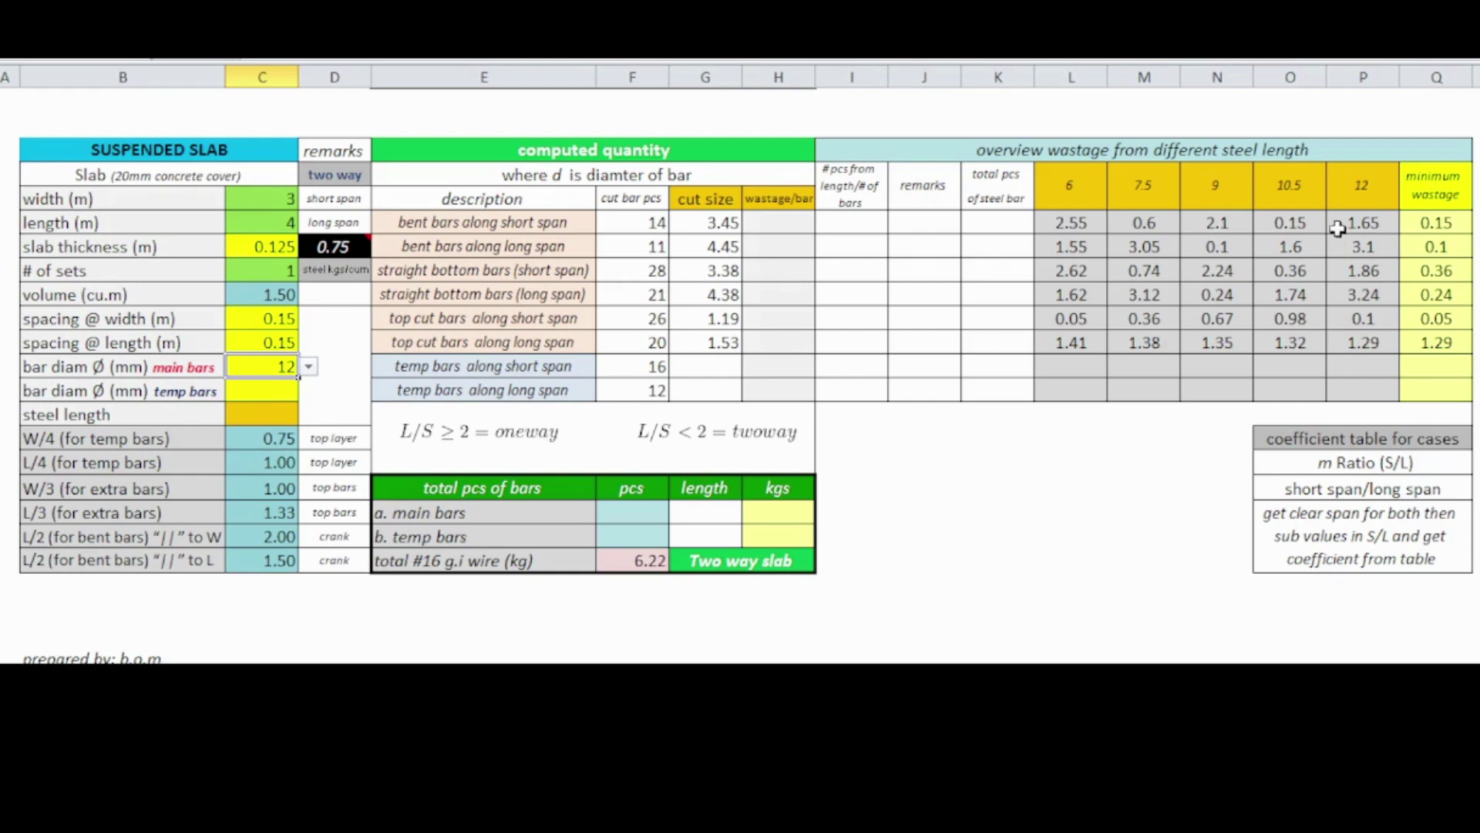
Set the suspended slab's temp bar diameter to 10 mm and its steel length to 6 m
click(247, 391)
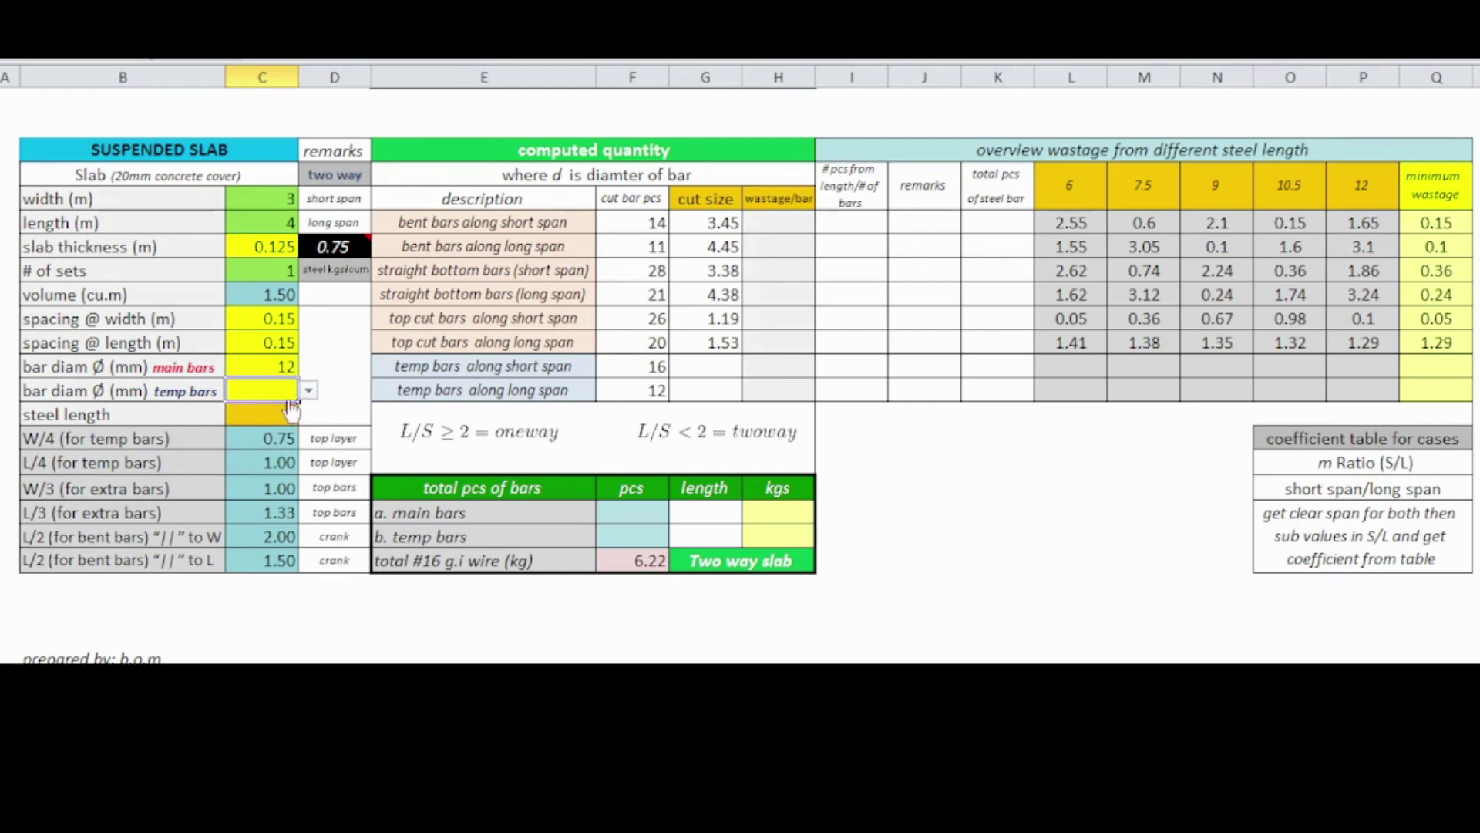
click(309, 391)
click(263, 411)
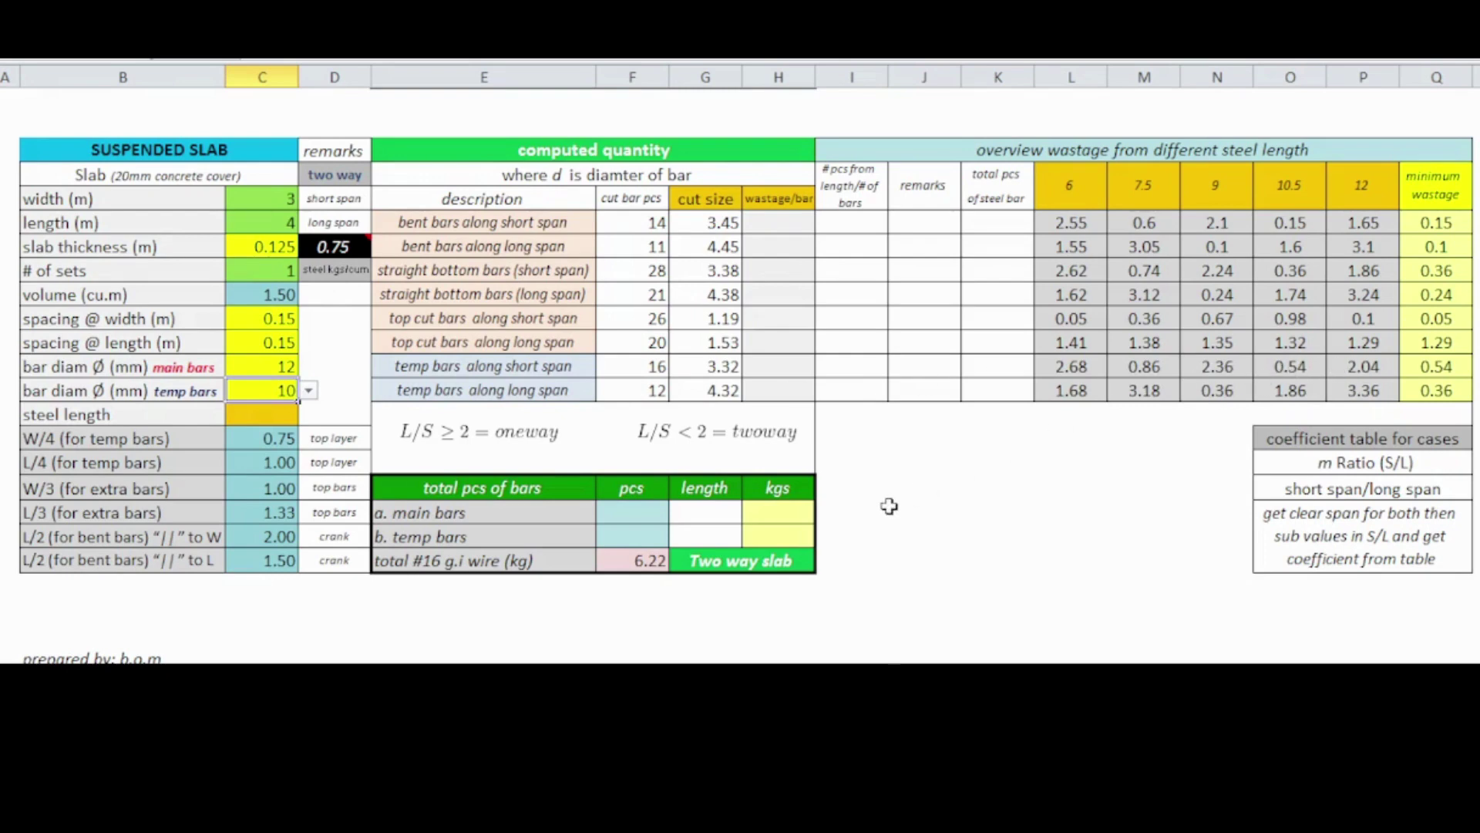
click(273, 420)
click(307, 415)
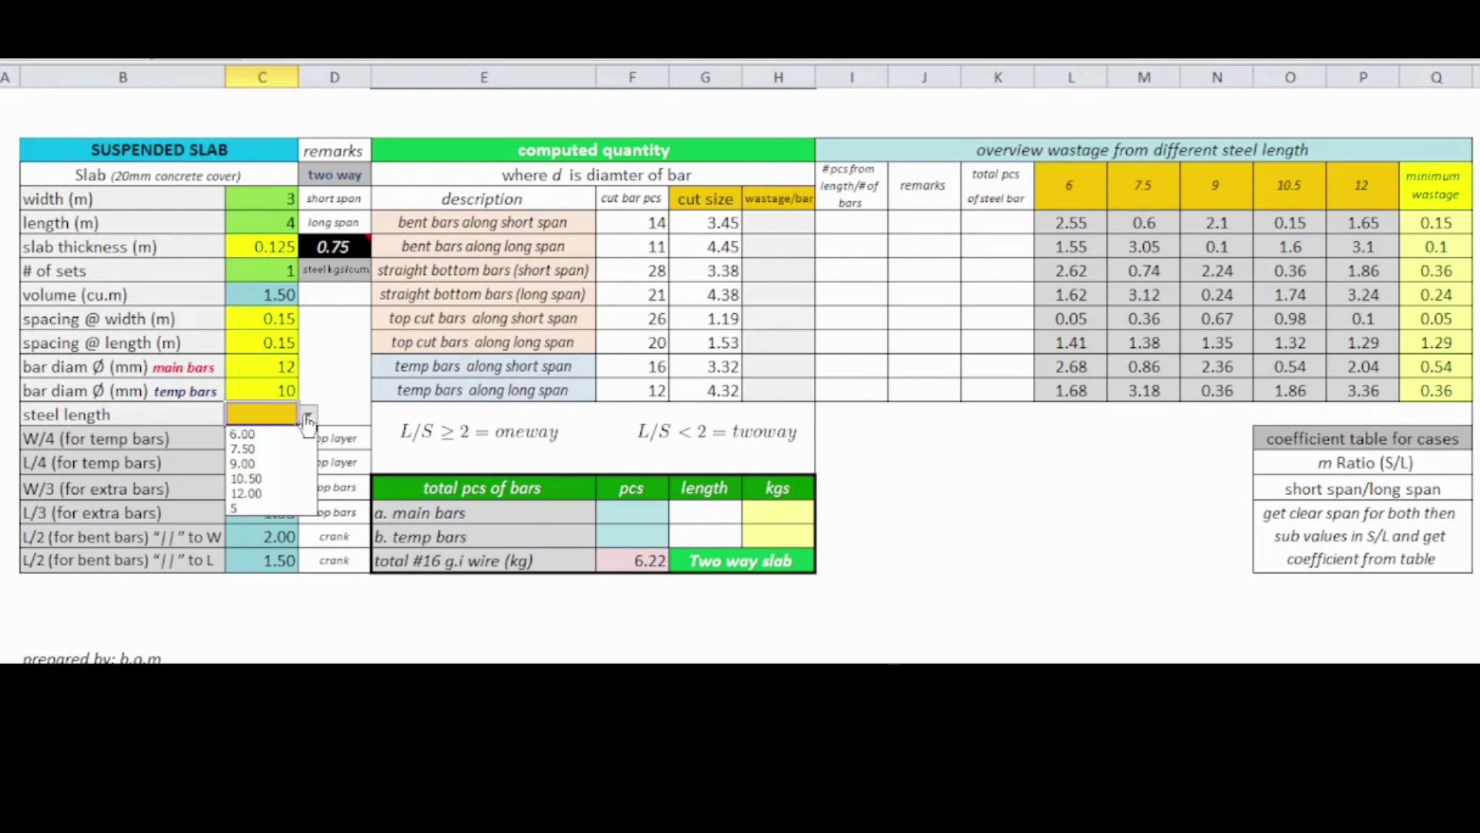
click(243, 434)
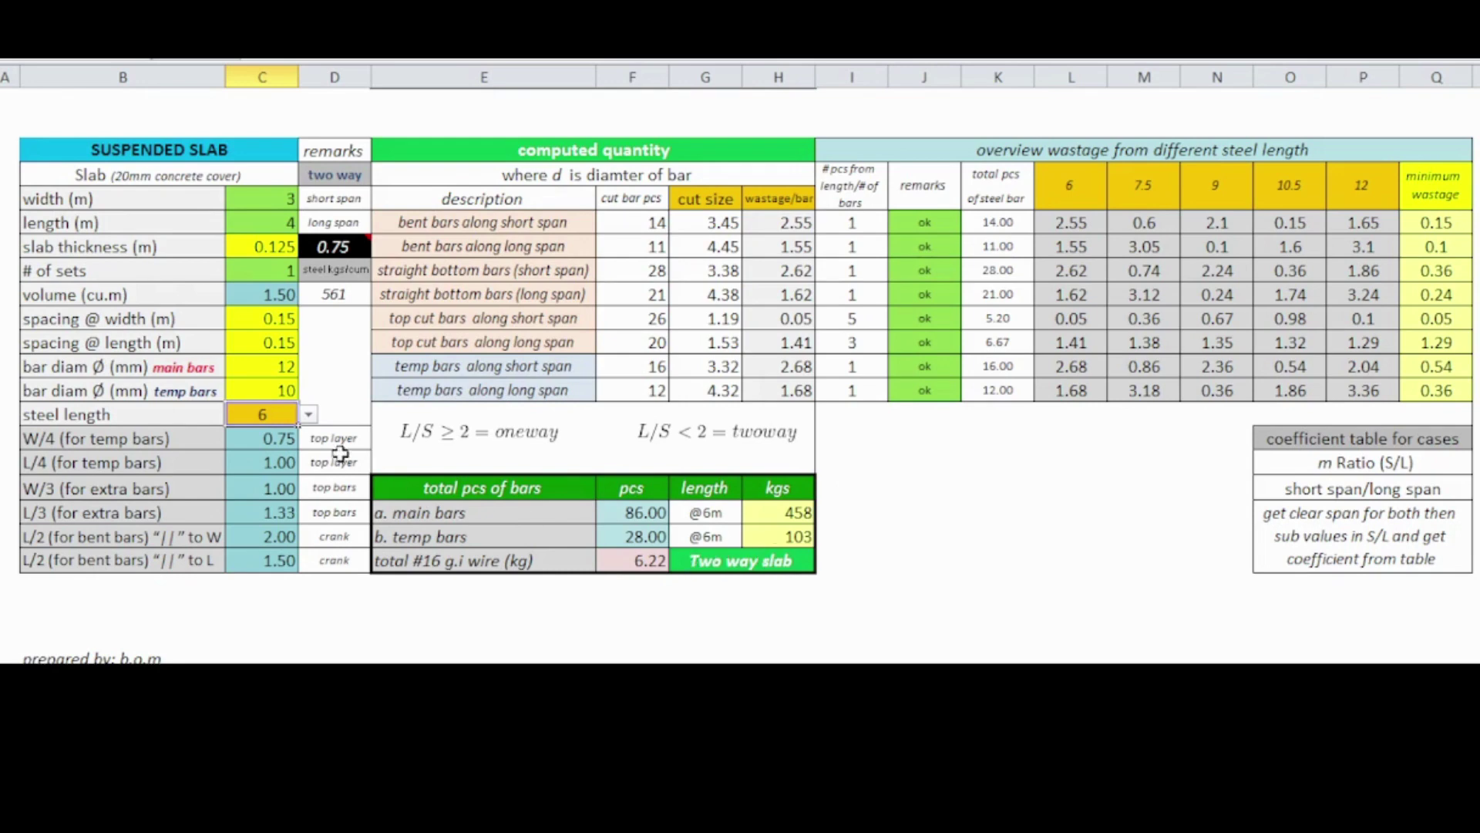
Try a steel length of 7.5 m for the suspended slab and return it to 6 m
click(308, 417)
click(286, 440)
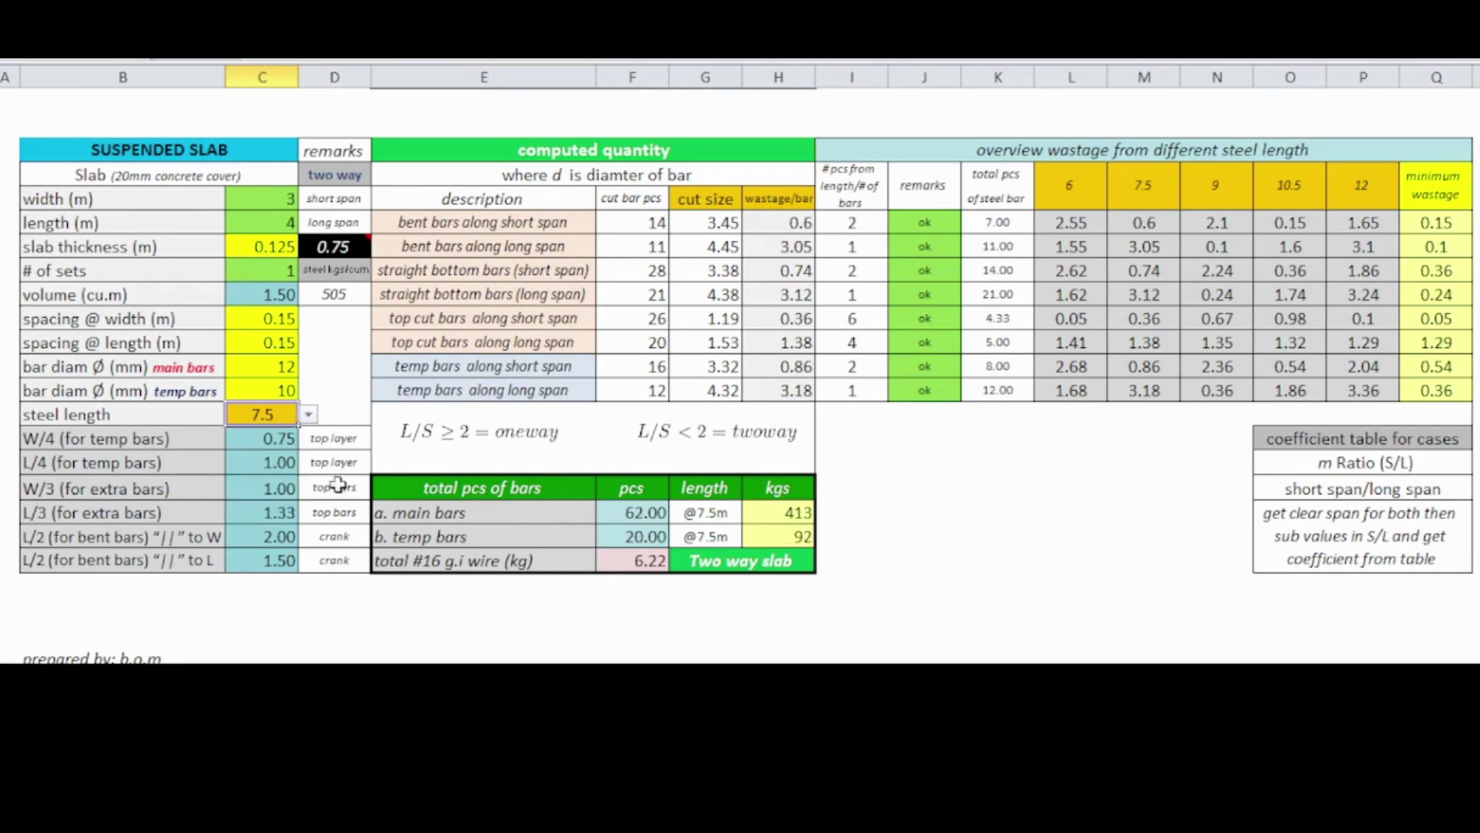
click(278, 229)
click(282, 417)
click(308, 415)
click(282, 434)
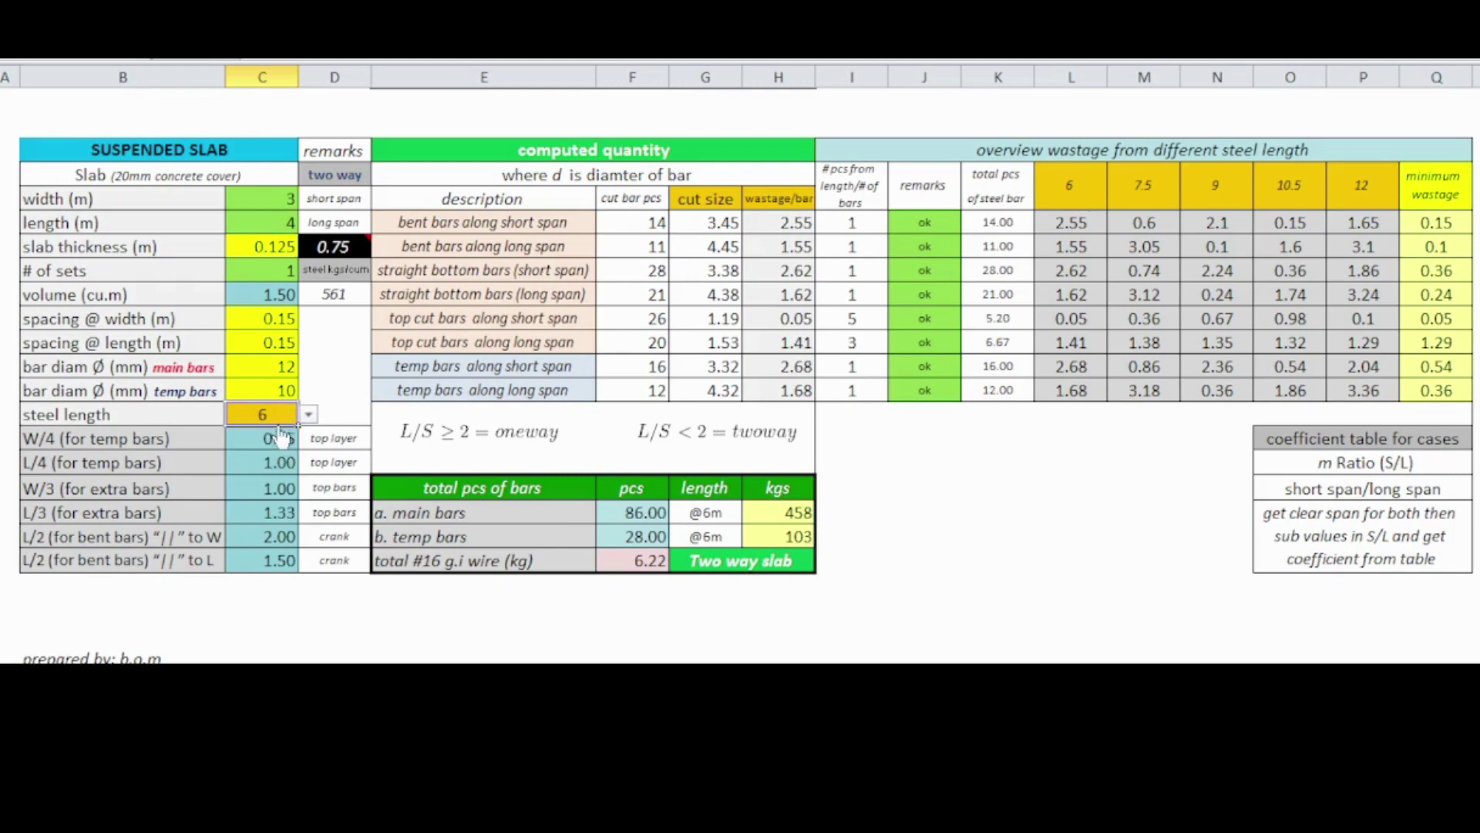
Change the suspended slab's length to 7 m
click(282, 223)
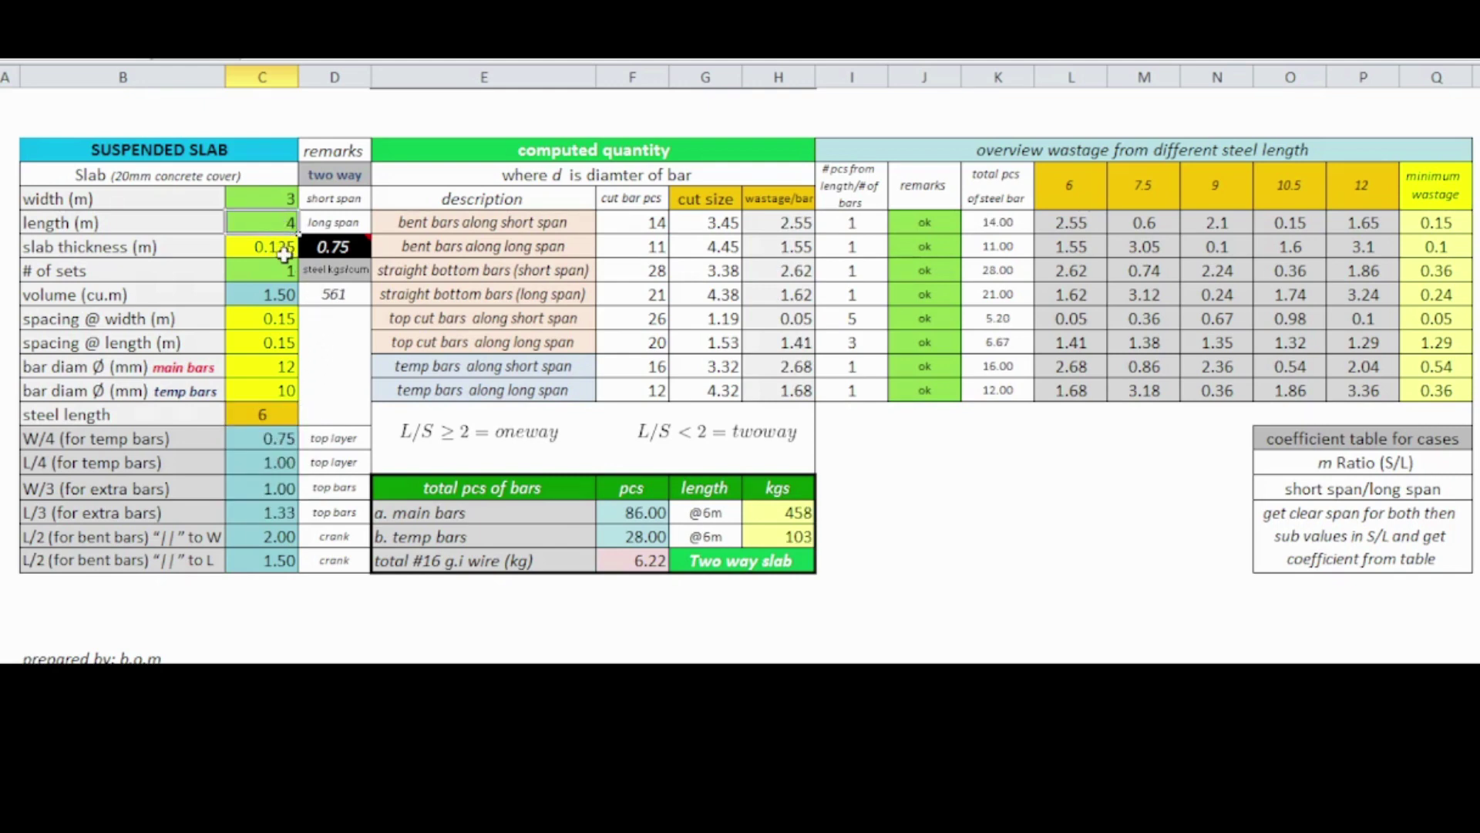
text(7)
key(Return)
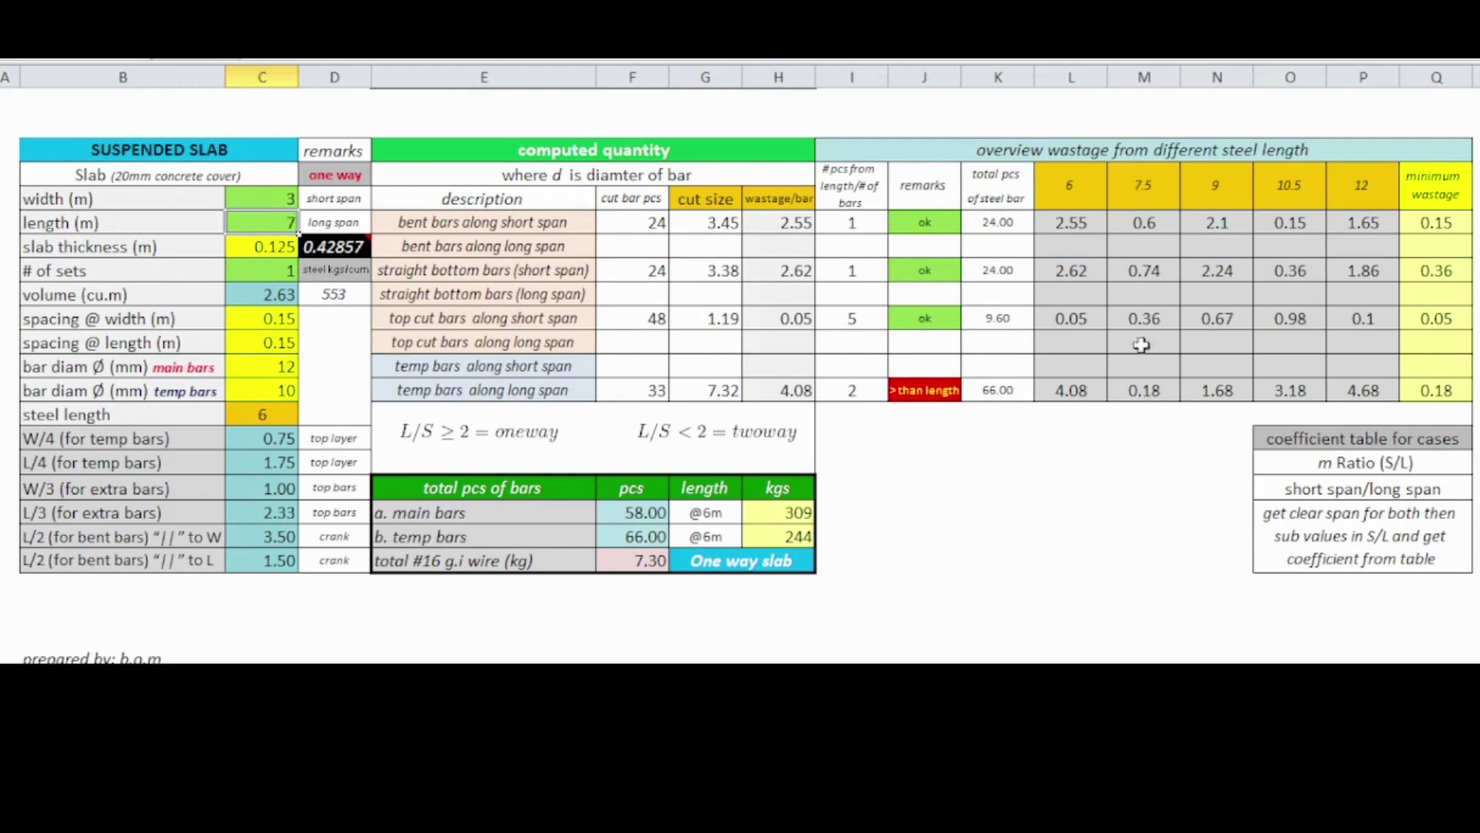
Set the steel length for the 7 m long suspended slab to 7.5 m
click(262, 409)
click(309, 415)
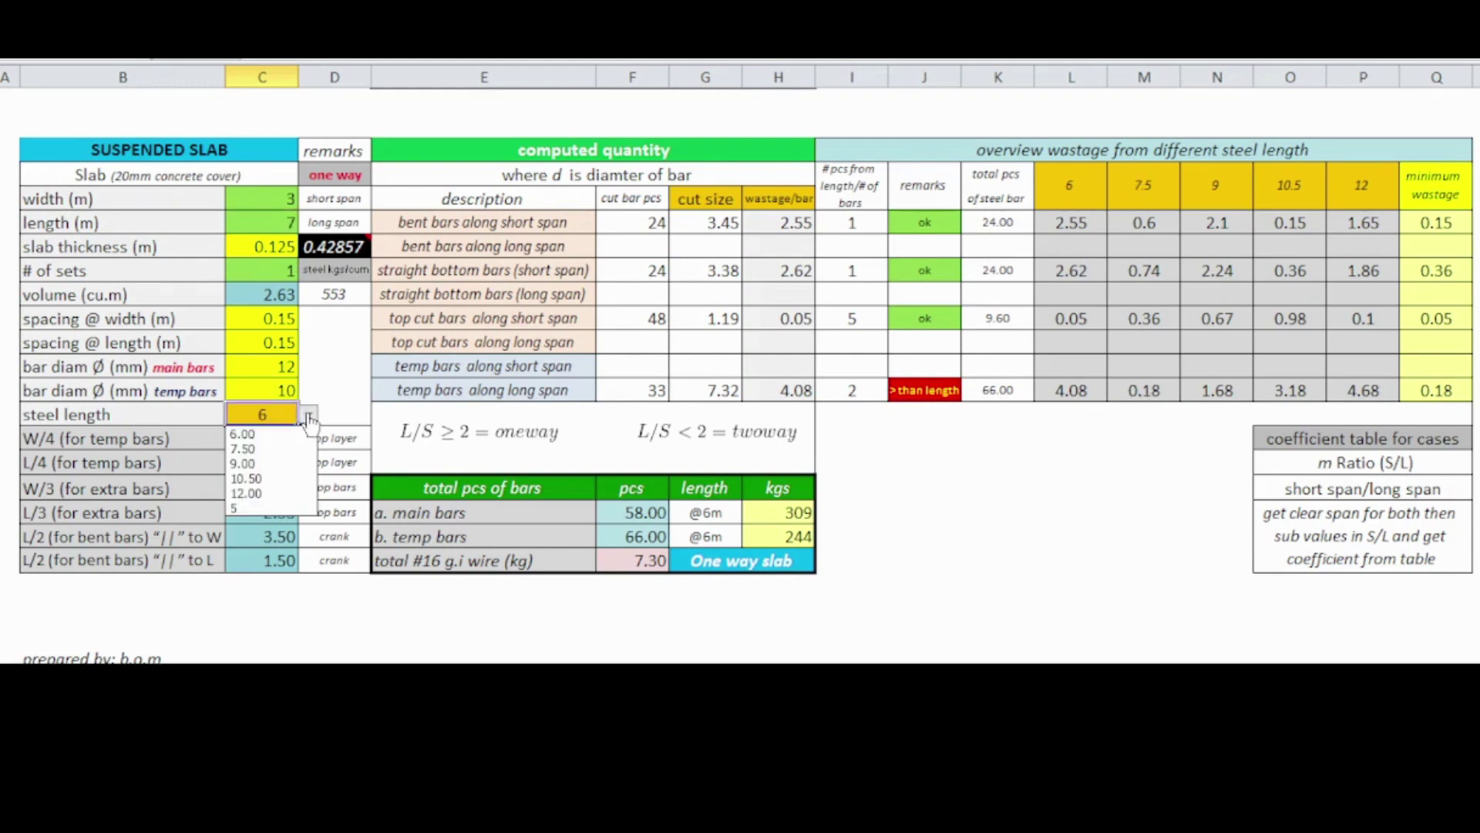
click(282, 450)
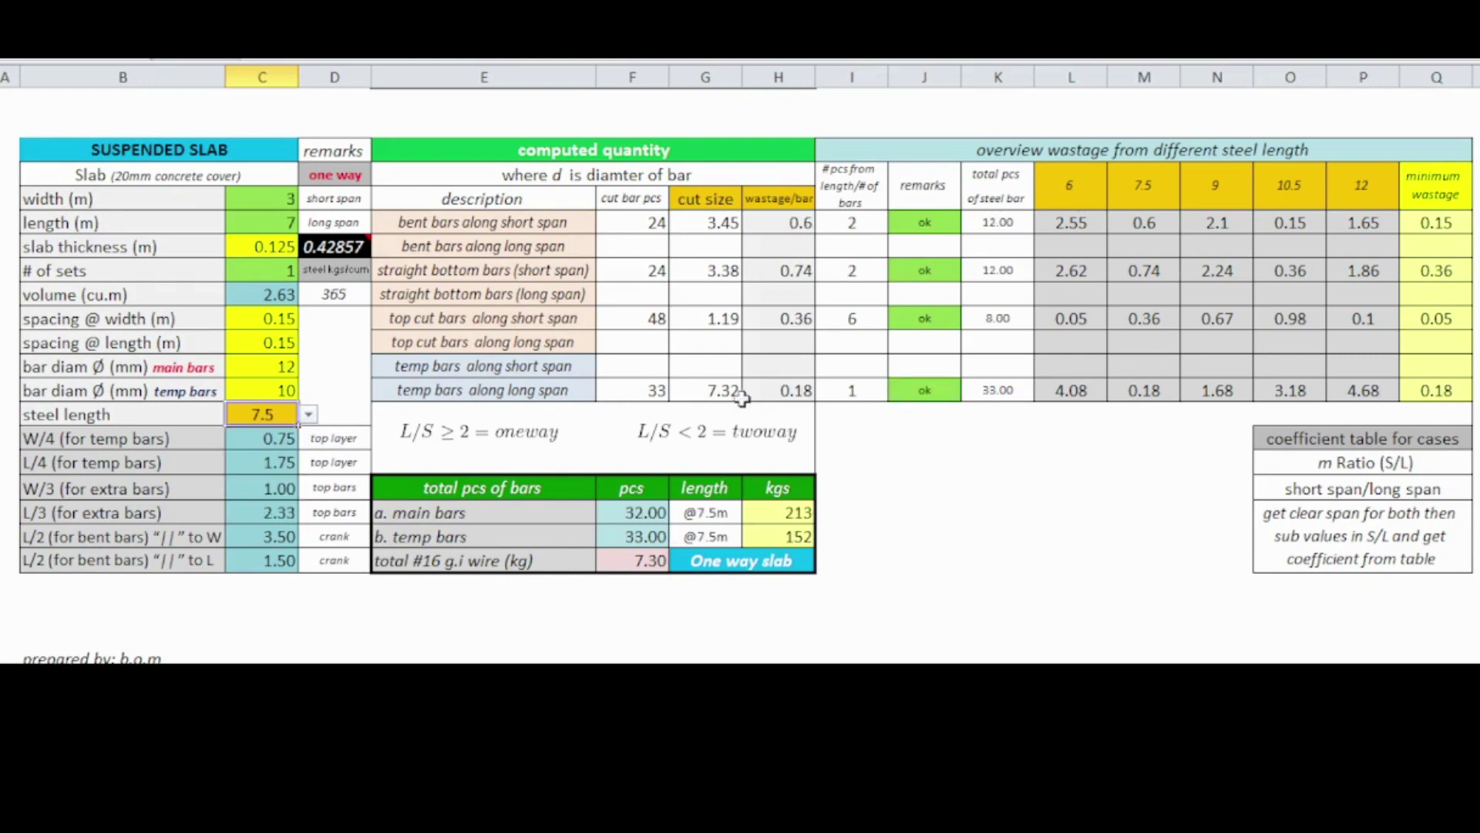
mouse_move(344, 248)
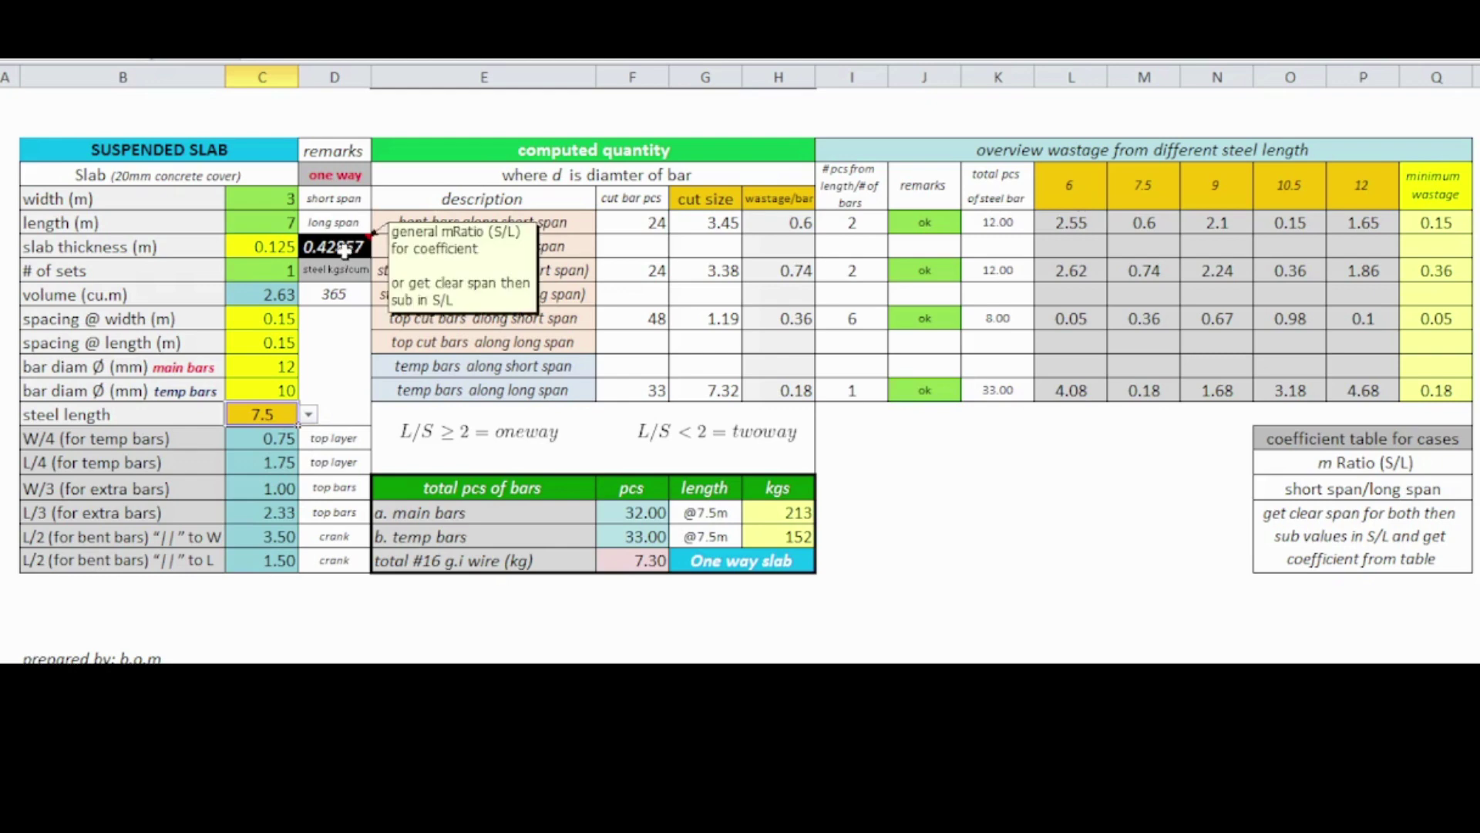